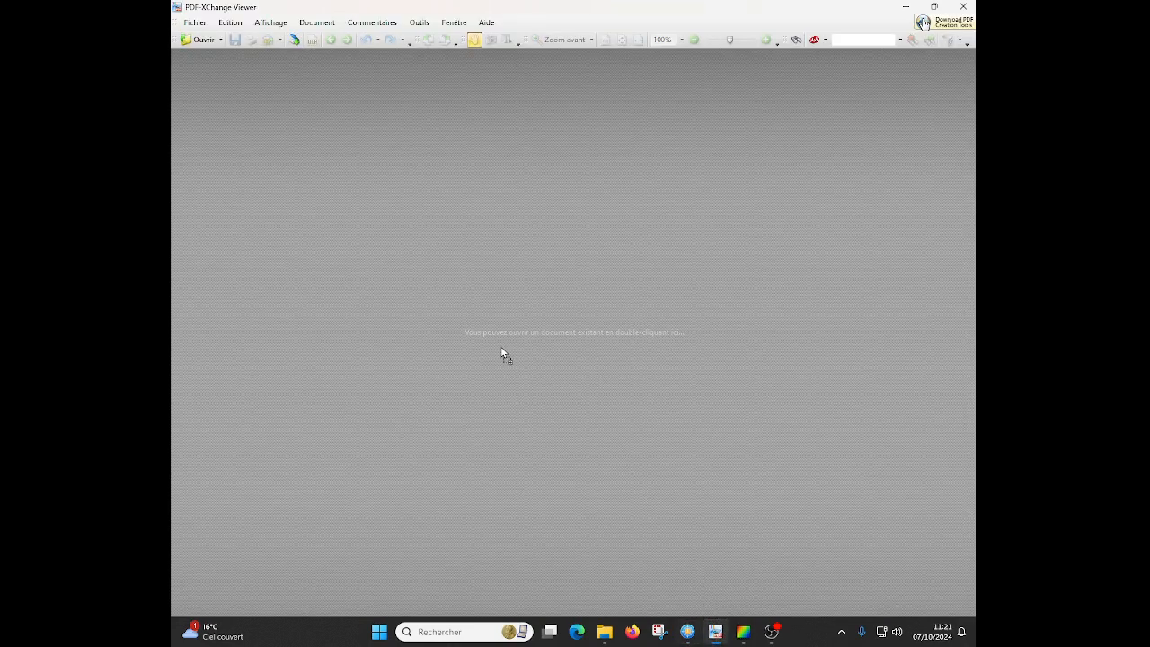
# Open the Facture vélo PDF in PDF-XChange Viewer and reduce its zoom to 50%.
pyautogui.moveTo(502, 353); pyautogui.dragTo(501, 347)
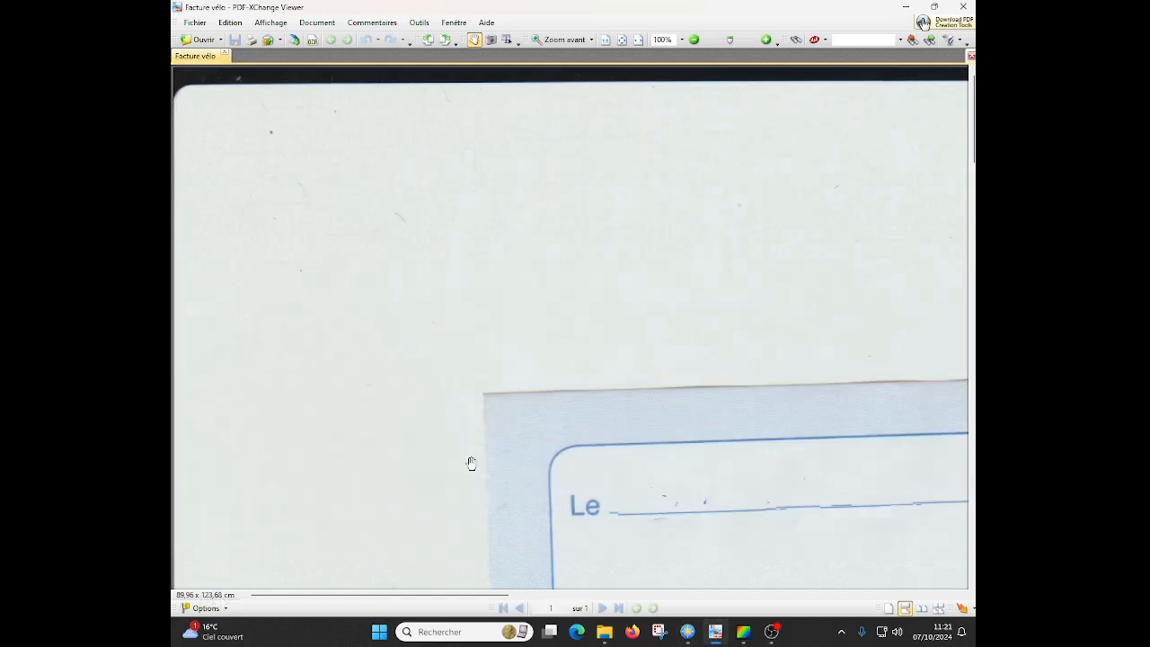
pyautogui.hotkey('ctrl', '-')
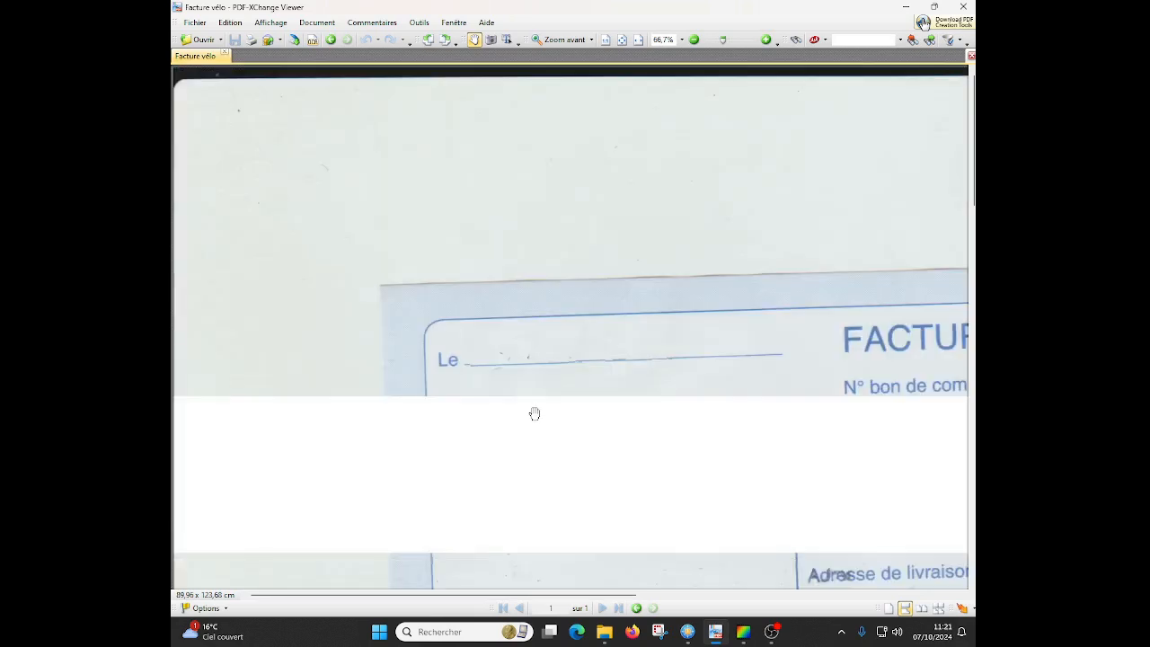
pyautogui.hotkey('ctrl', '-')
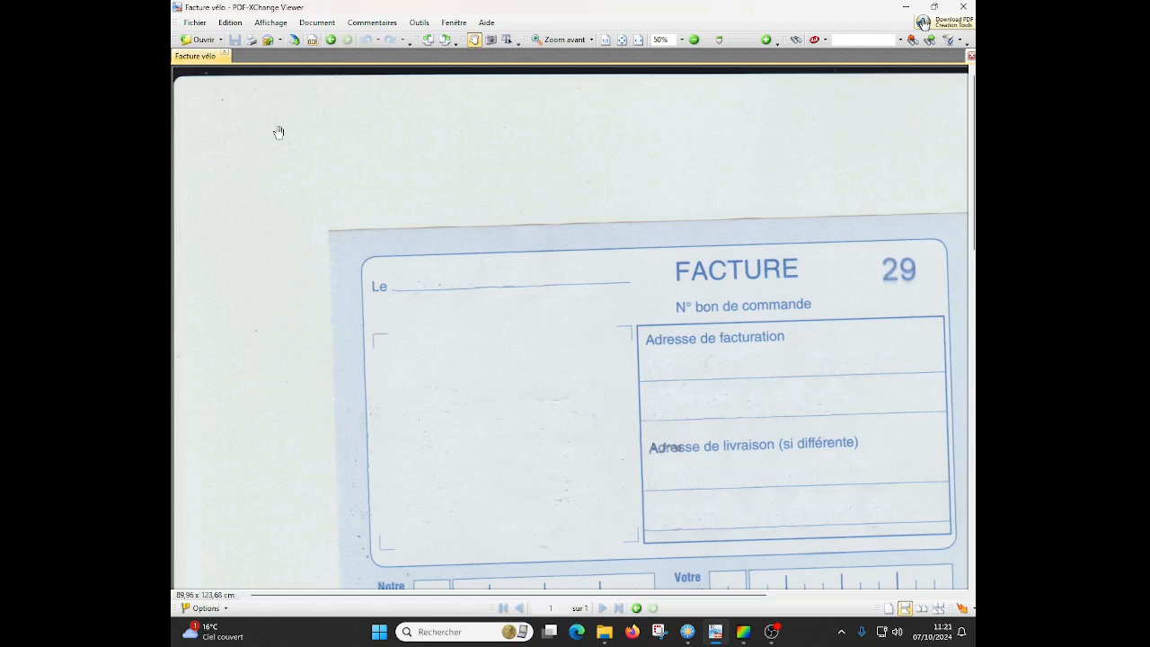
# Start exporting the PDF to an image and set the destination folder to Réduction PDF inside Kit de survie.
pyautogui.click(193, 25)
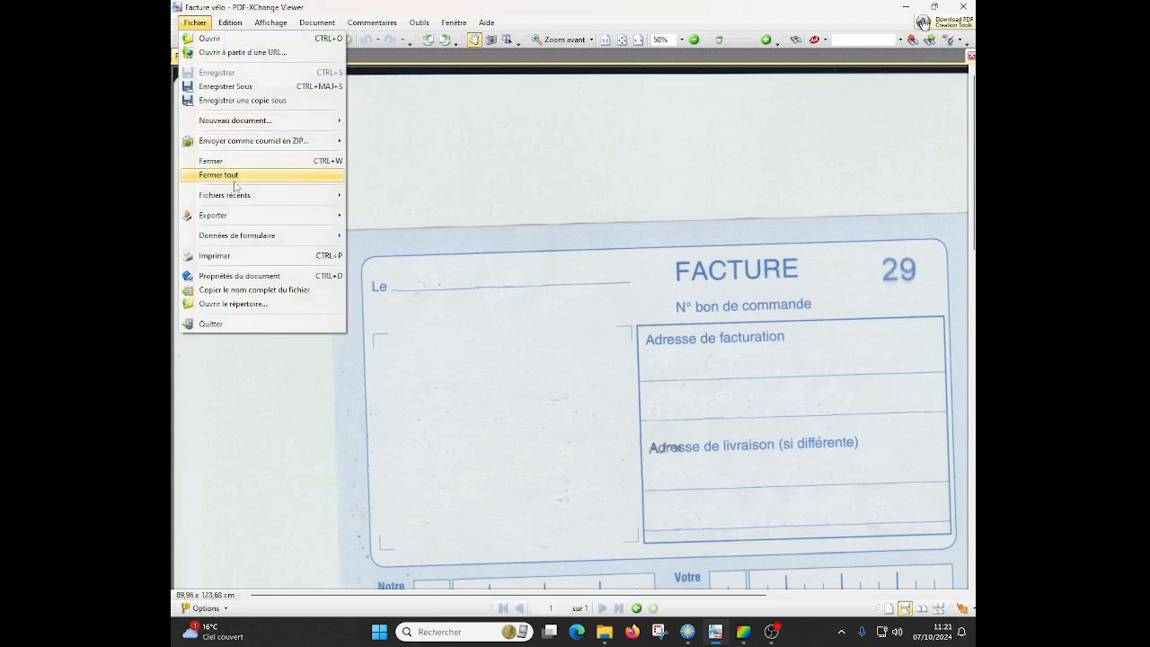
pyautogui.moveTo(256, 220)
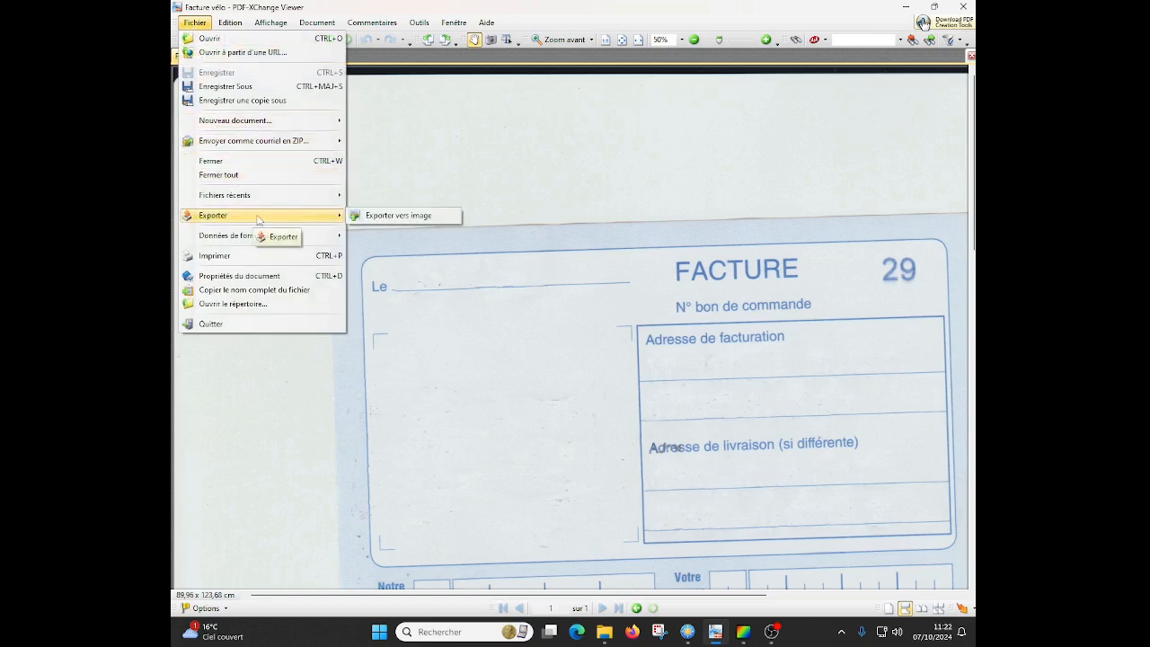
pyautogui.click(384, 216)
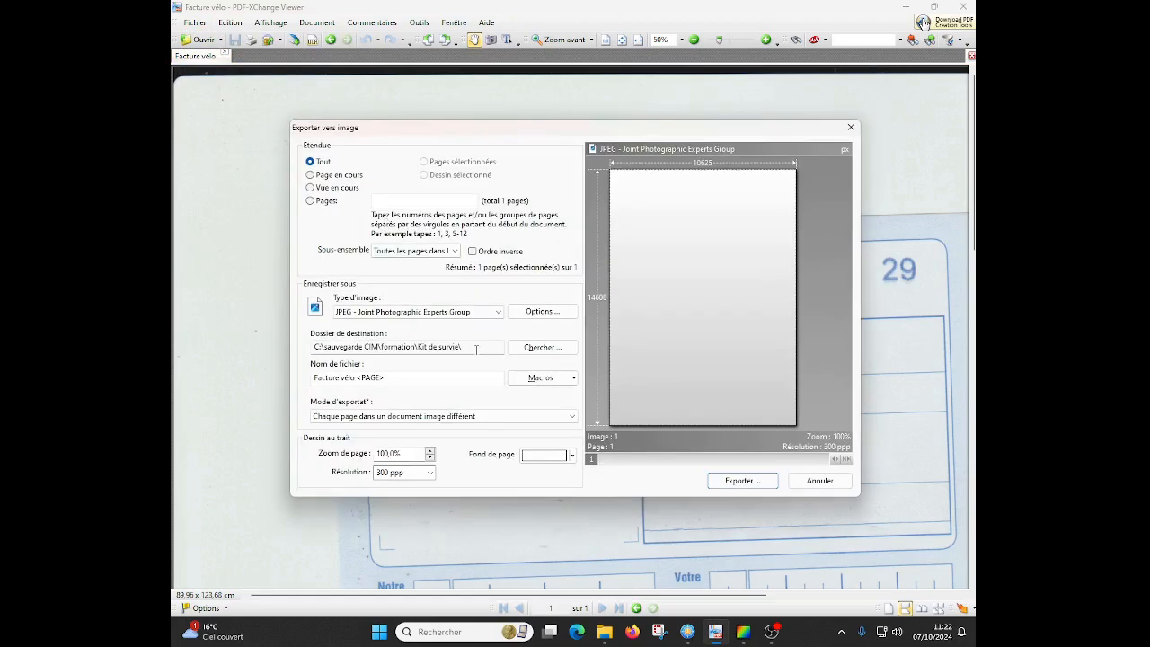
pyautogui.click(521, 350)
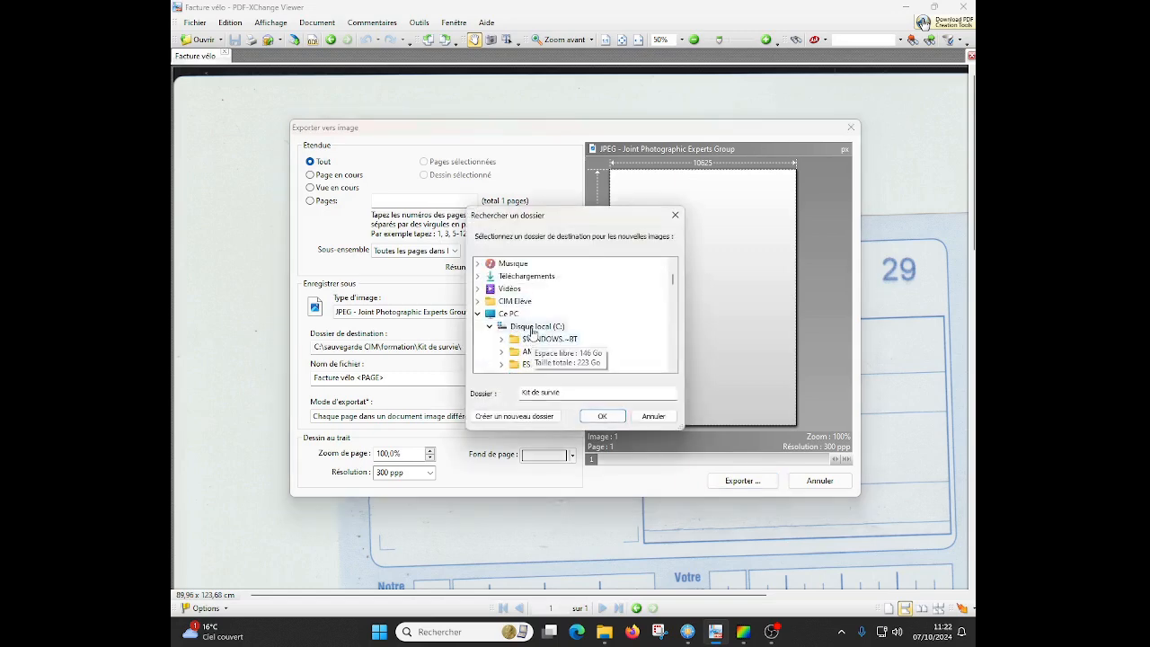
pyautogui.scroll(-2, 536, 335)
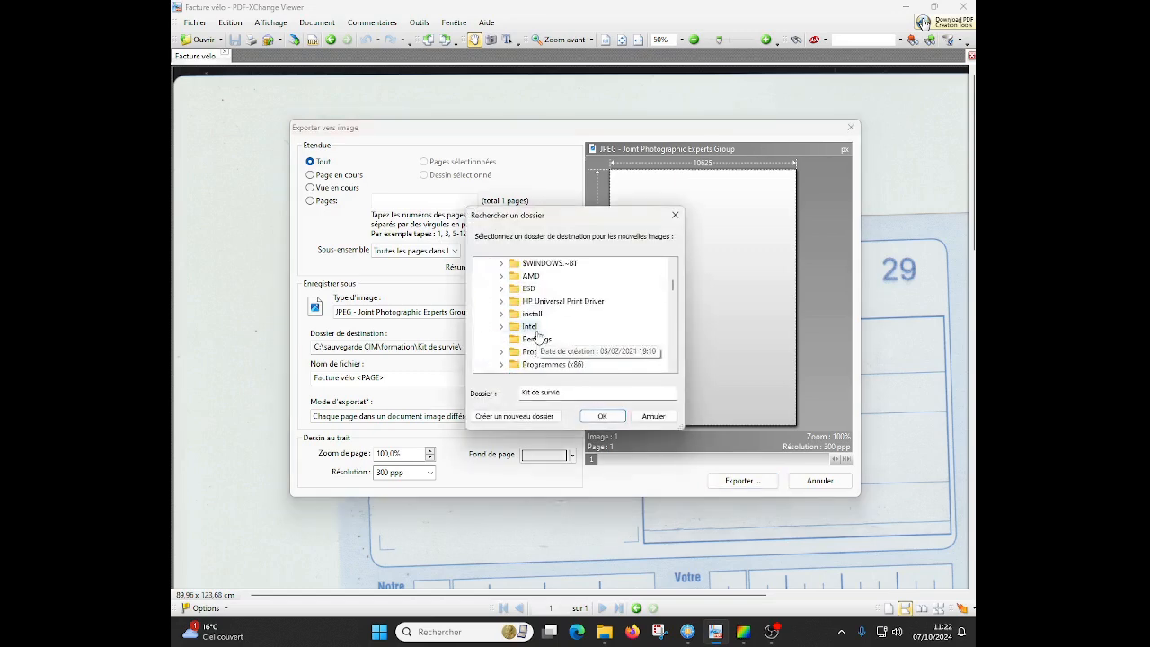
pyautogui.scroll(-2, 539, 340)
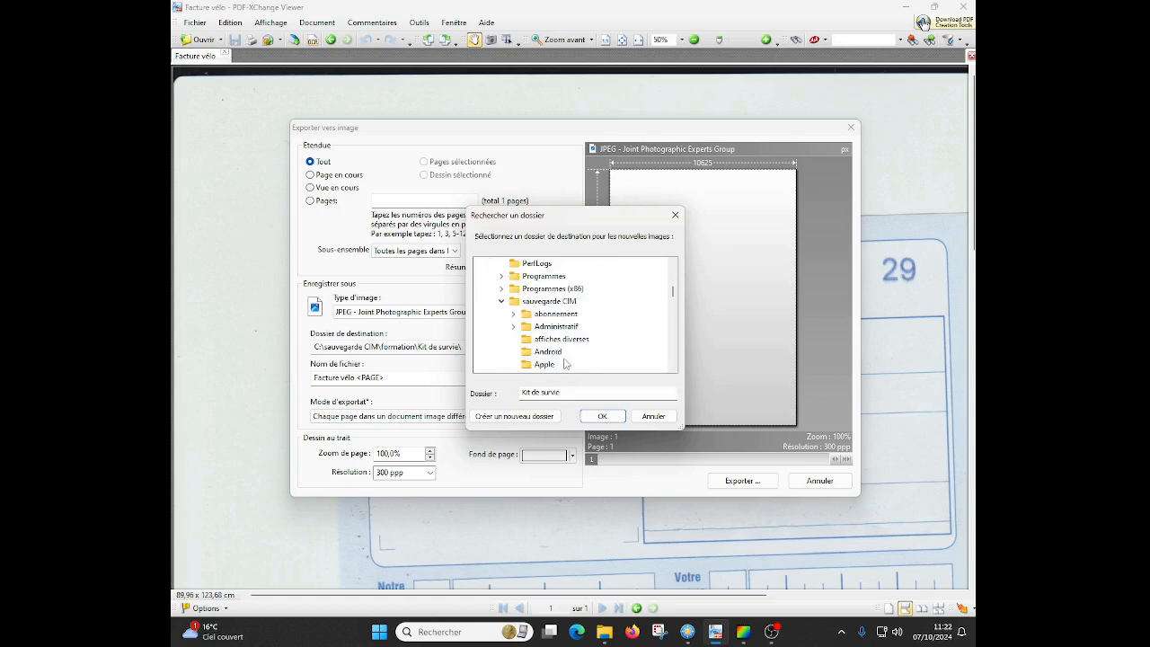
pyautogui.scroll(-4, 564, 355)
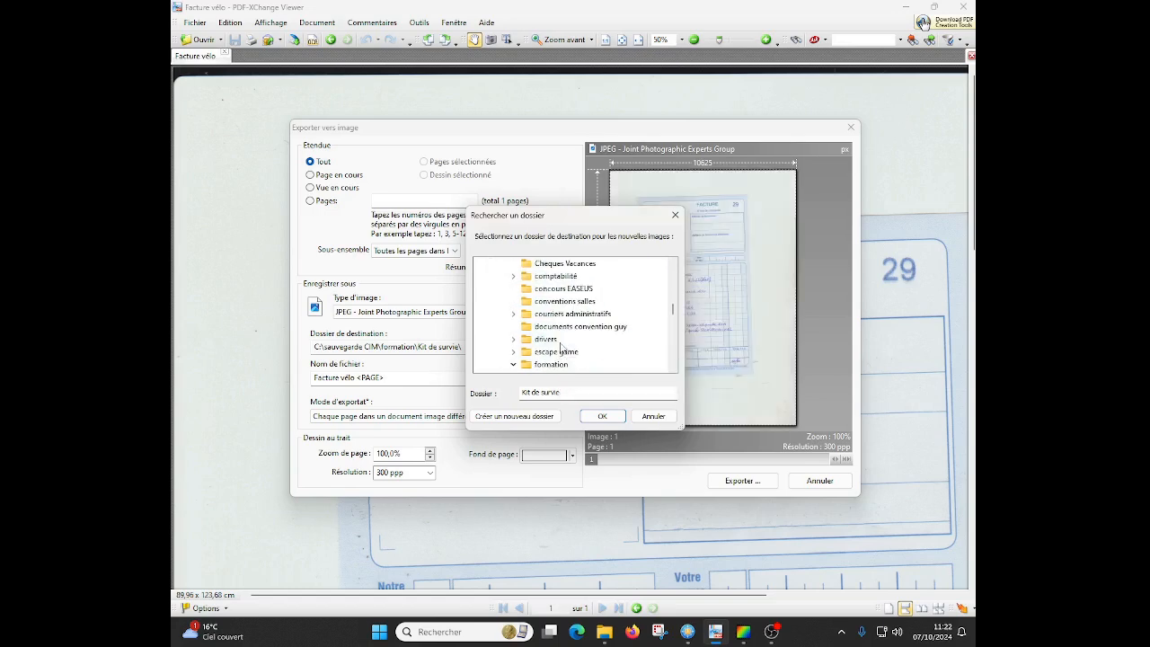
pyautogui.scroll(-2, 560, 346)
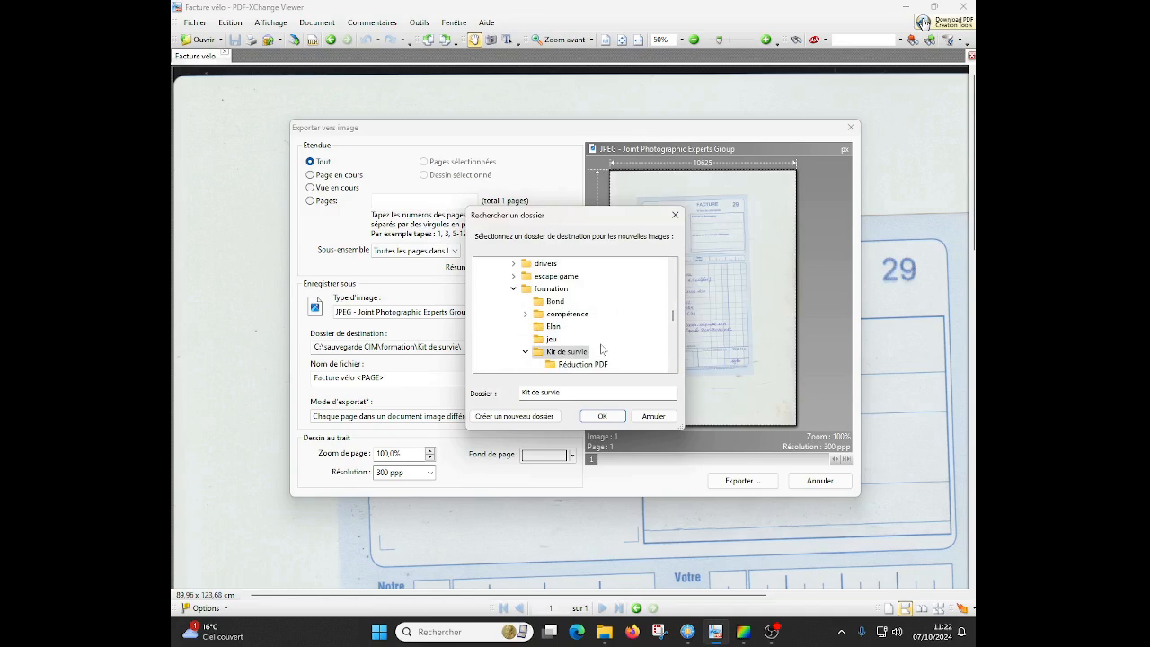
pyautogui.scroll(-1, 598, 344)
pyautogui.click(584, 327)
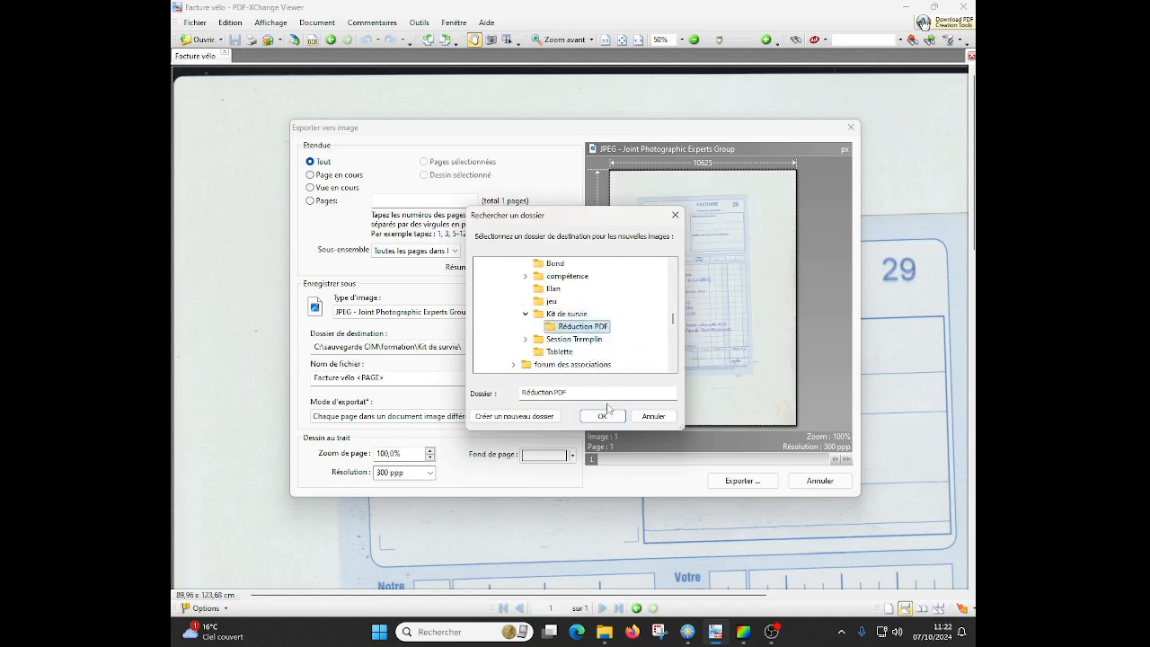
pyautogui.click(603, 417)
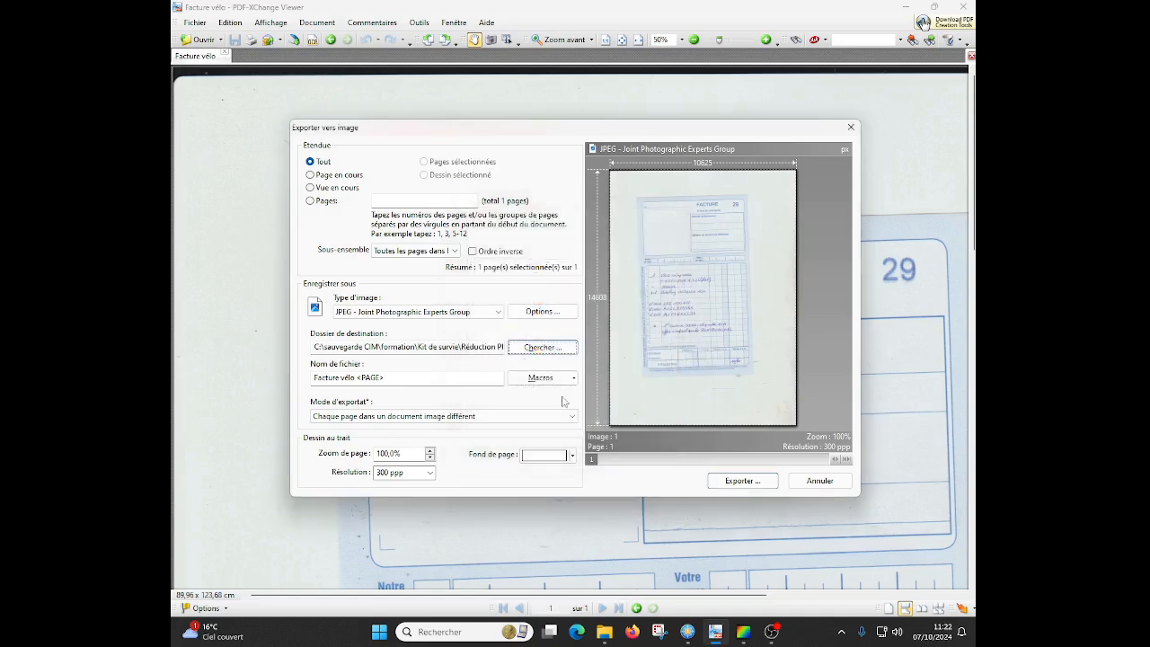
# Remove the page placeholder so the export file name is "Facture vélo", and choose JPEG as the image type.
pyautogui.click(412, 377)
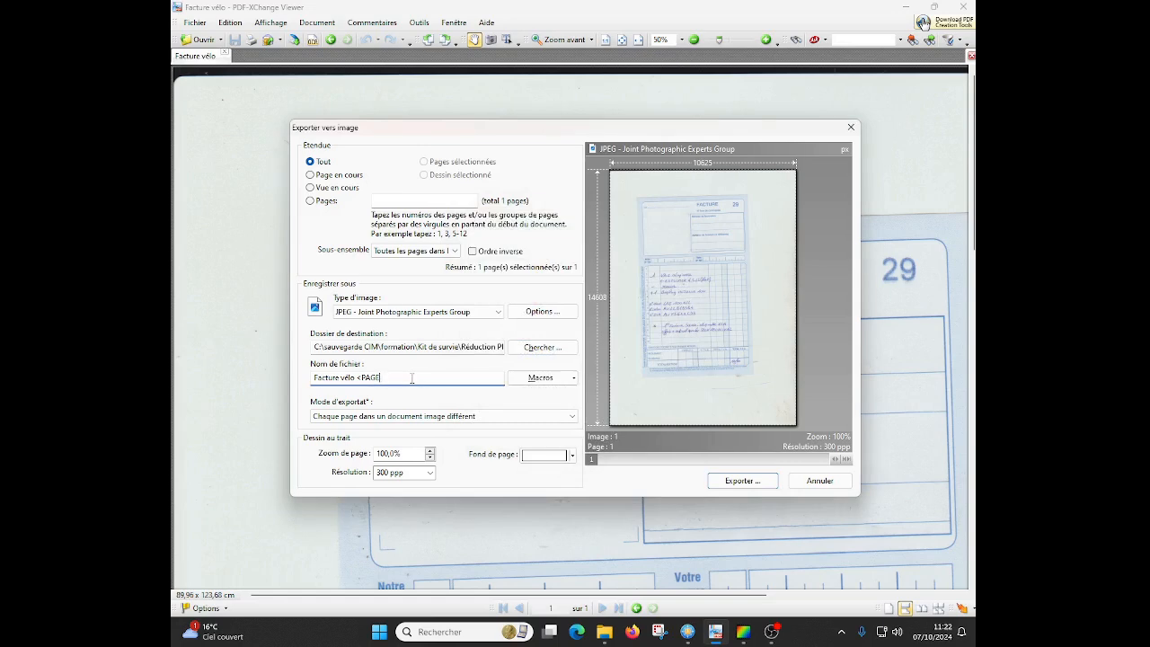
pyautogui.press('BackSpace')
pyautogui.press('BackSpace')
pyautogui.press('BackSpace')
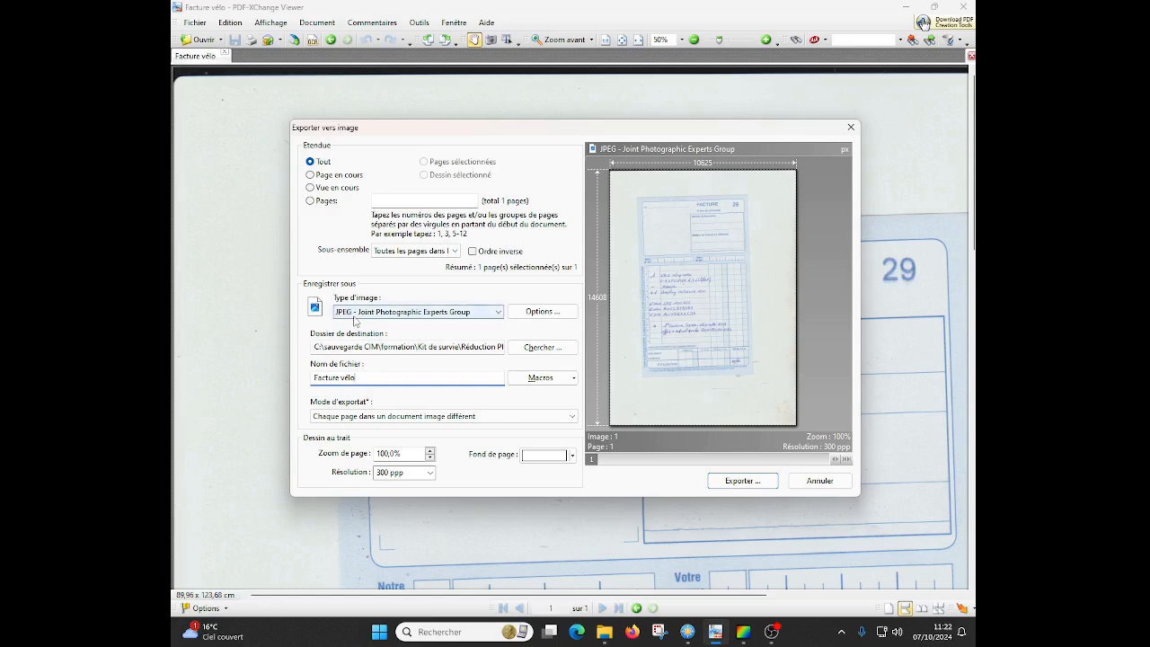
pyautogui.click(498, 314)
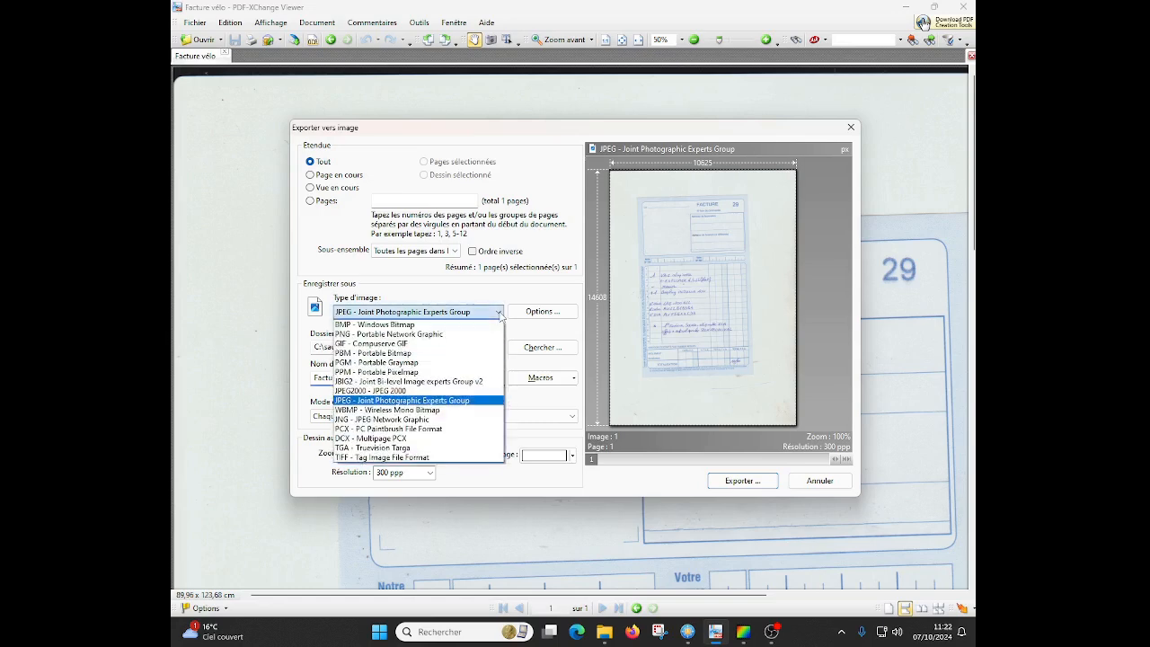
pyautogui.click(368, 400)
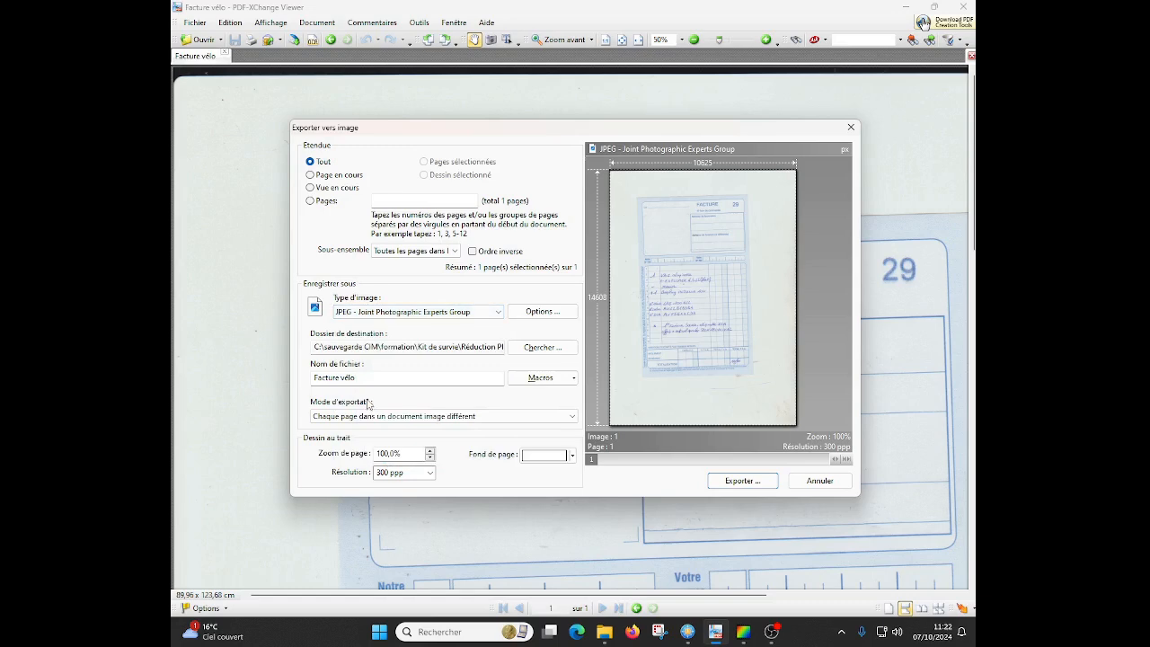
# Add a space and the page number macro after "Facture vélo" in the file name, and export the image.
pyautogui.click(541, 380)
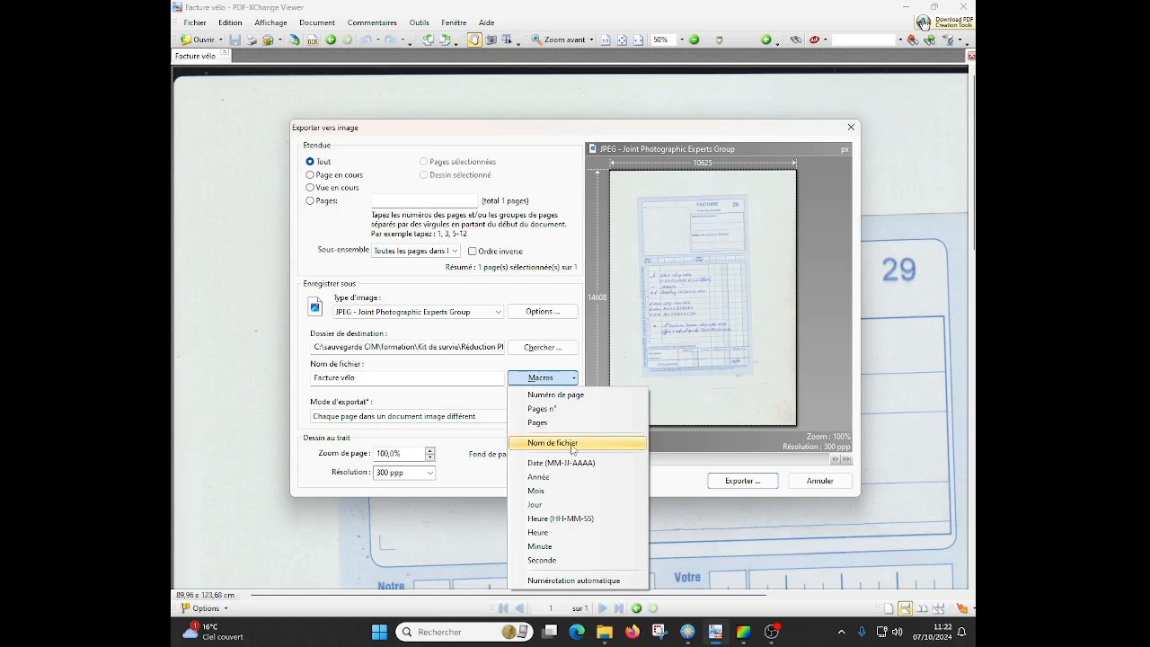
pyautogui.click(554, 395)
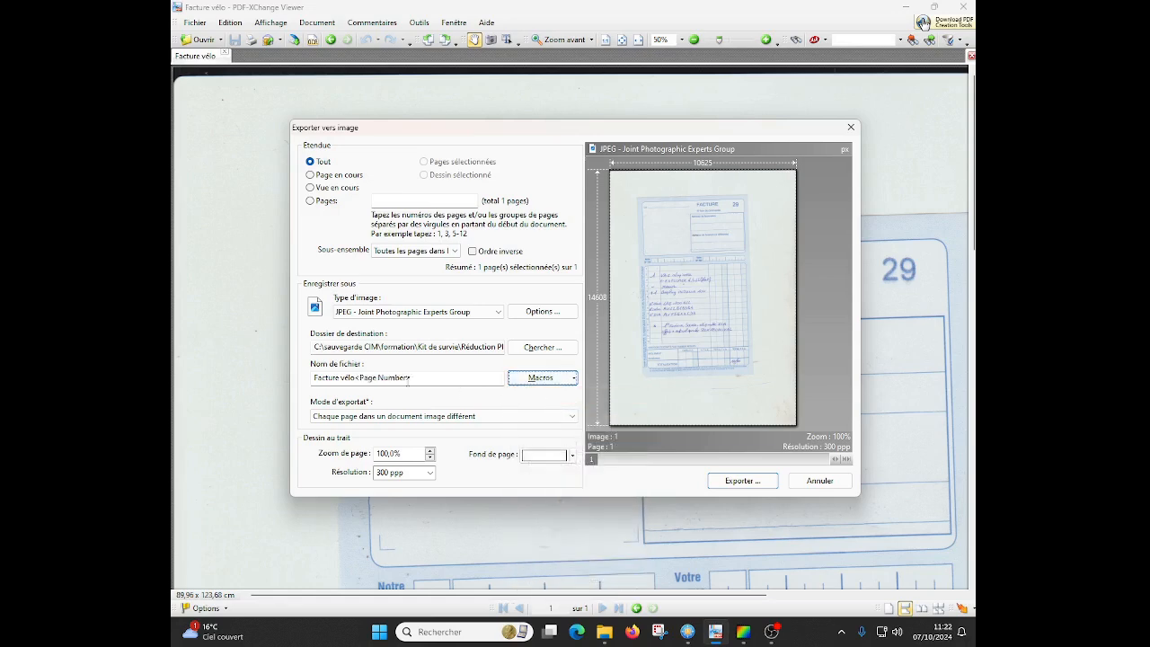
pyautogui.click(357, 379)
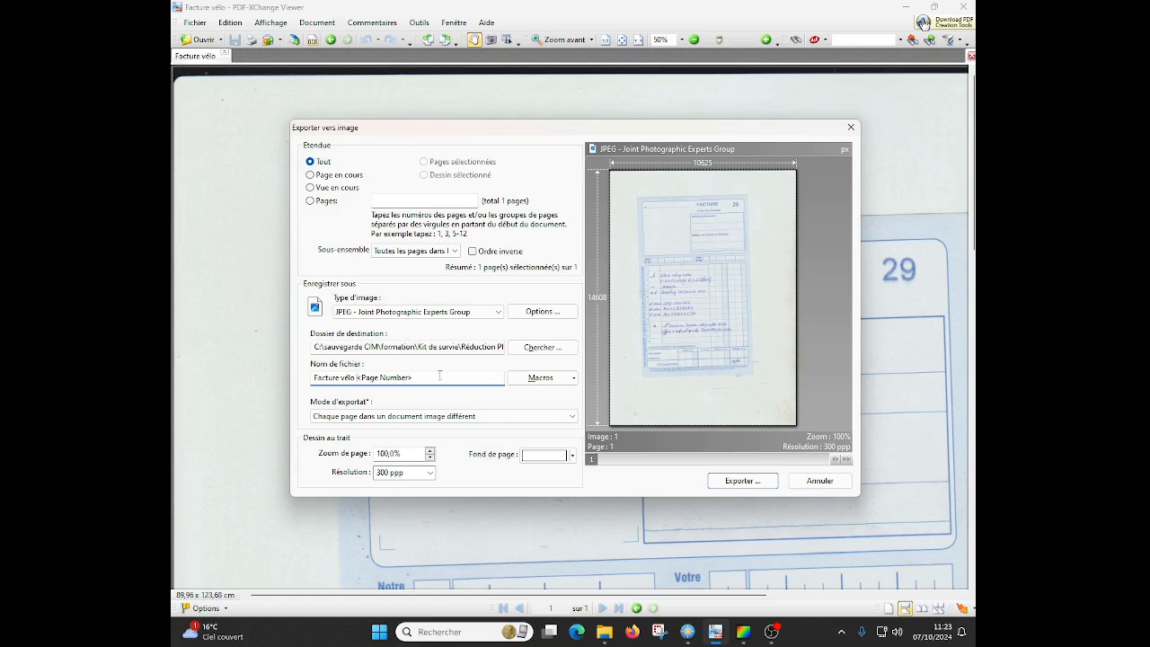
pyautogui.click(728, 482)
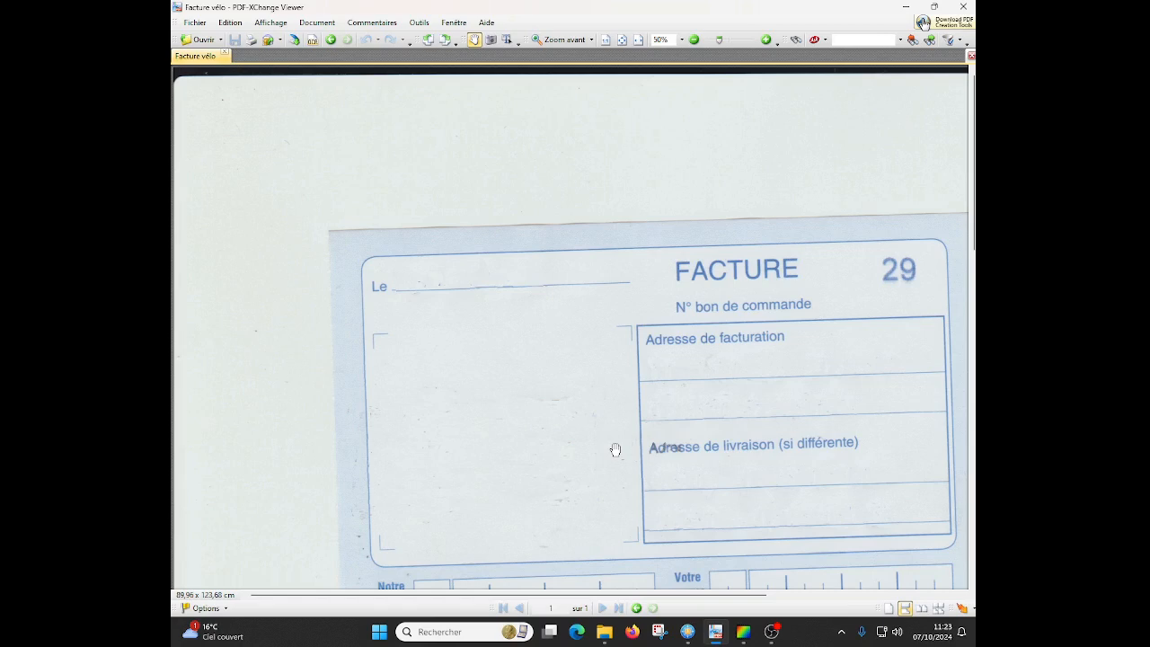
# Switch to FreeCommander and open the exported Facture vélo 1.jpg in PhotoFiltre 7.
pyautogui.click(687, 632)
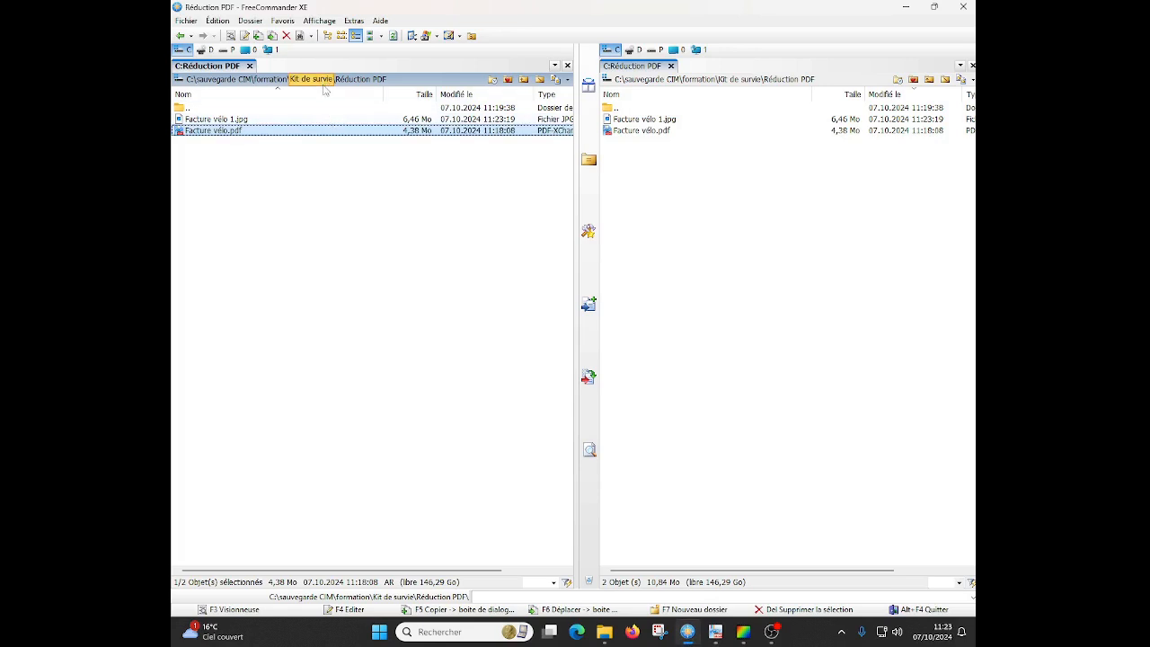
pyautogui.click(275, 119)
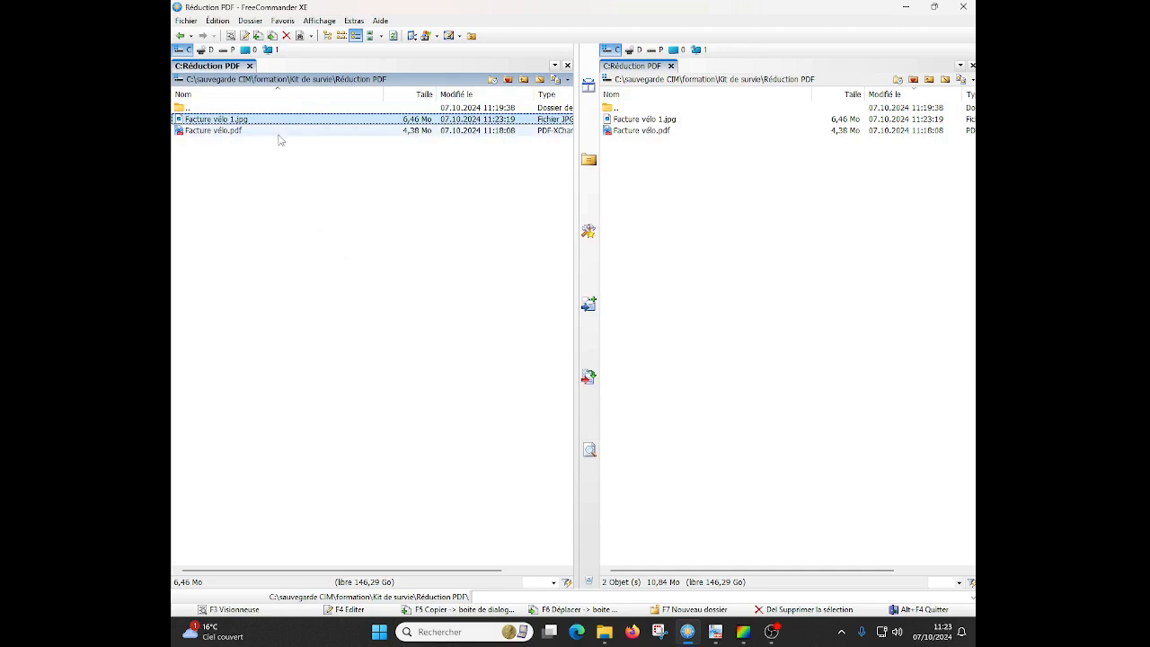
pyautogui.moveTo(239, 126); pyautogui.dragTo(517, 309)
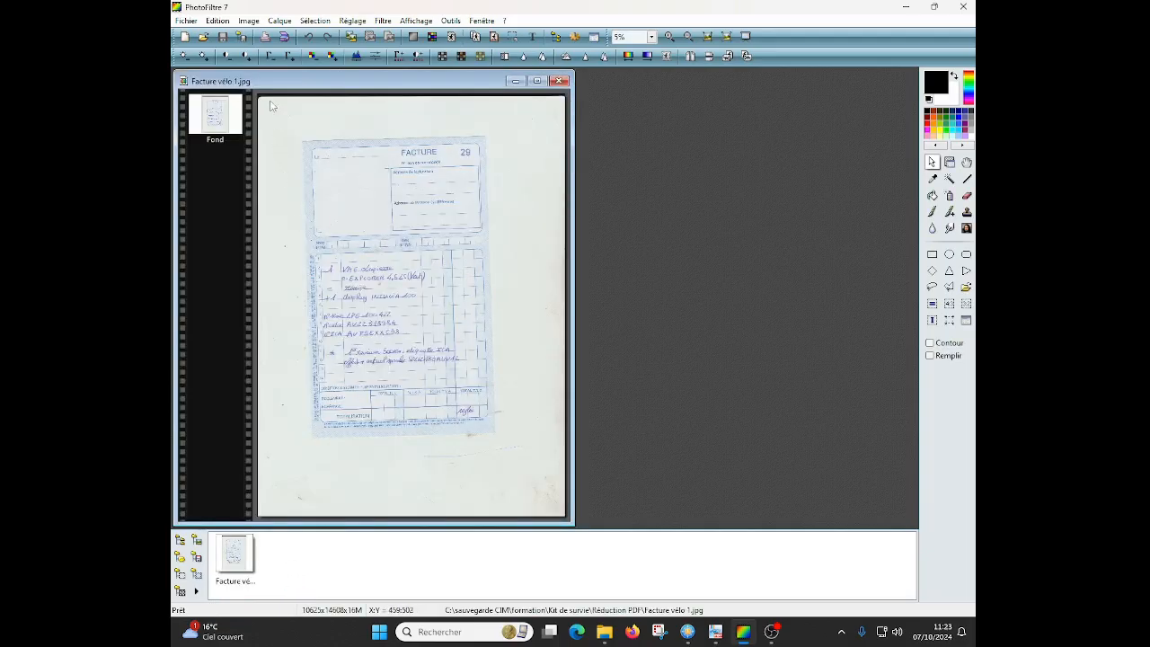
# Resize the image to a width of 1000 pixels with its proportions kept.
pyautogui.click(248, 20)
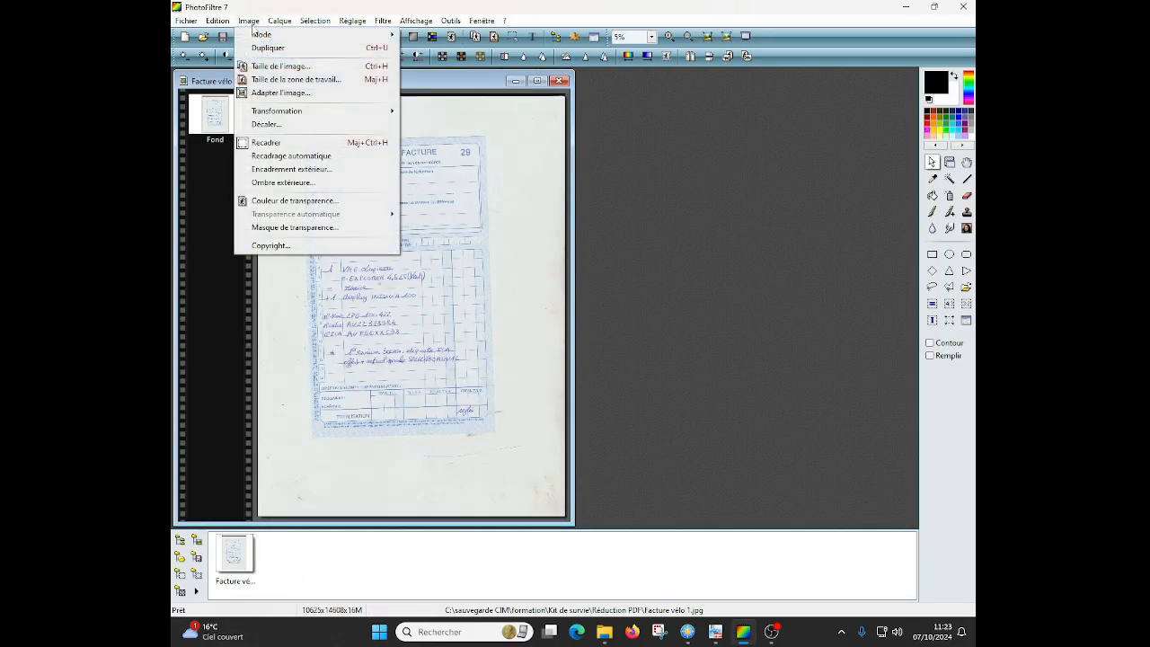
pyautogui.click(274, 67)
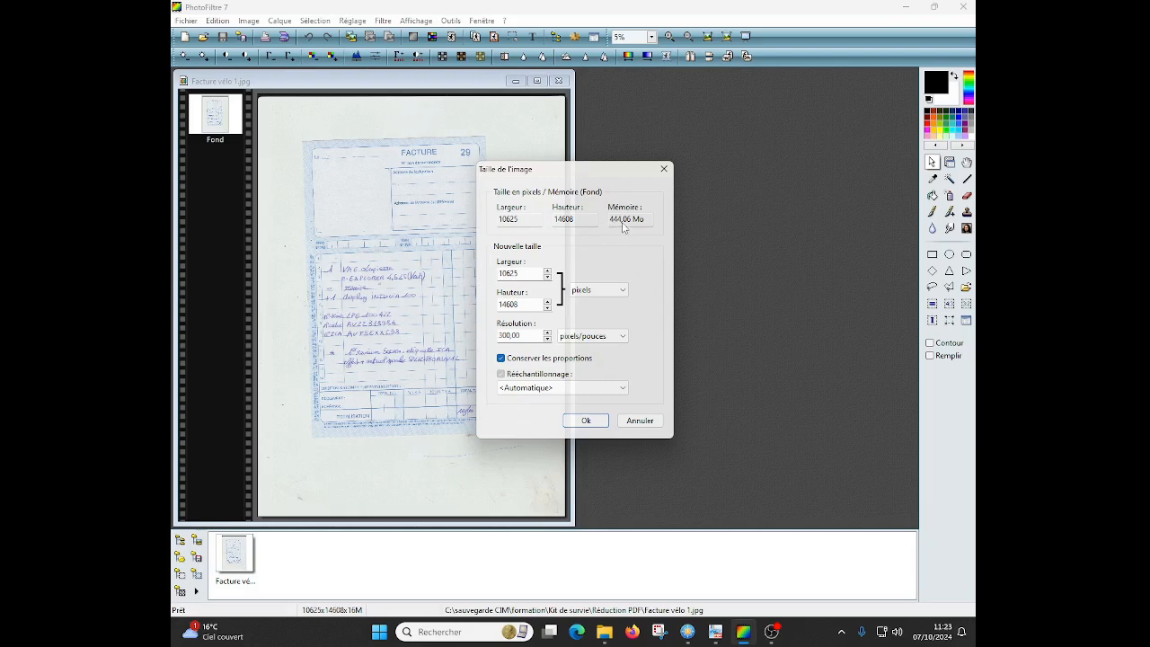
pyautogui.click(529, 272)
pyautogui.moveTo(529, 273); pyautogui.dragTo(481, 274)
pyautogui.write('1000')
pyautogui.click(585, 421)
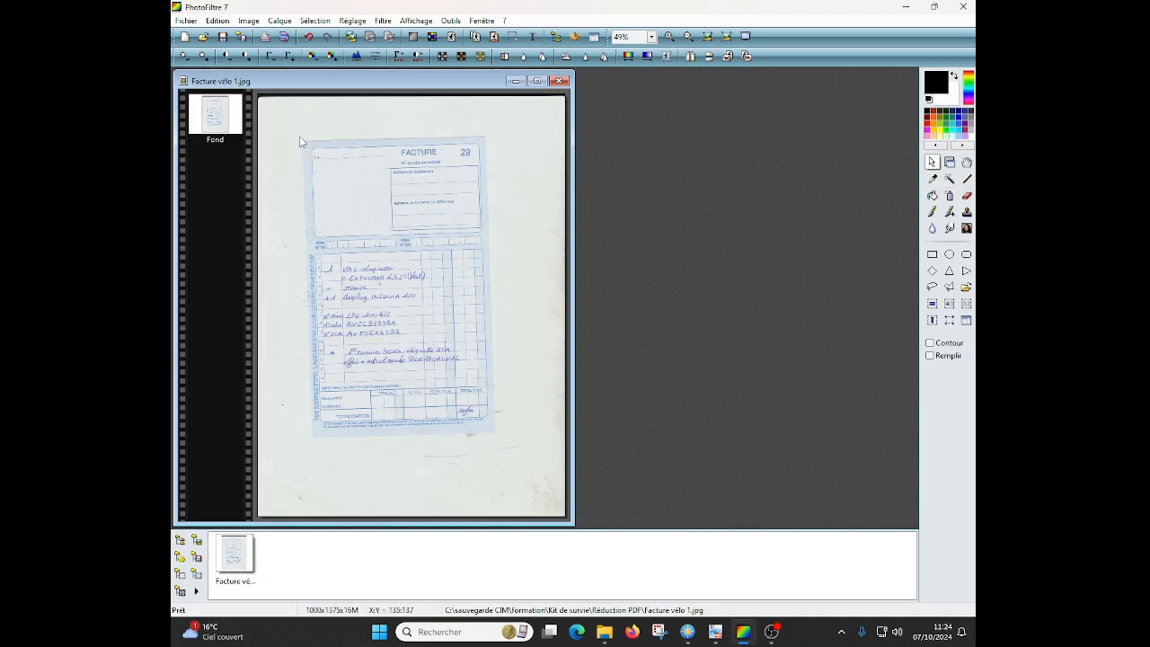
# Select the invoice sheet, about 638 by 984 pixels, and crop the image to that selection.
pyautogui.moveTo(299, 137); pyautogui.dragTo(503, 443)
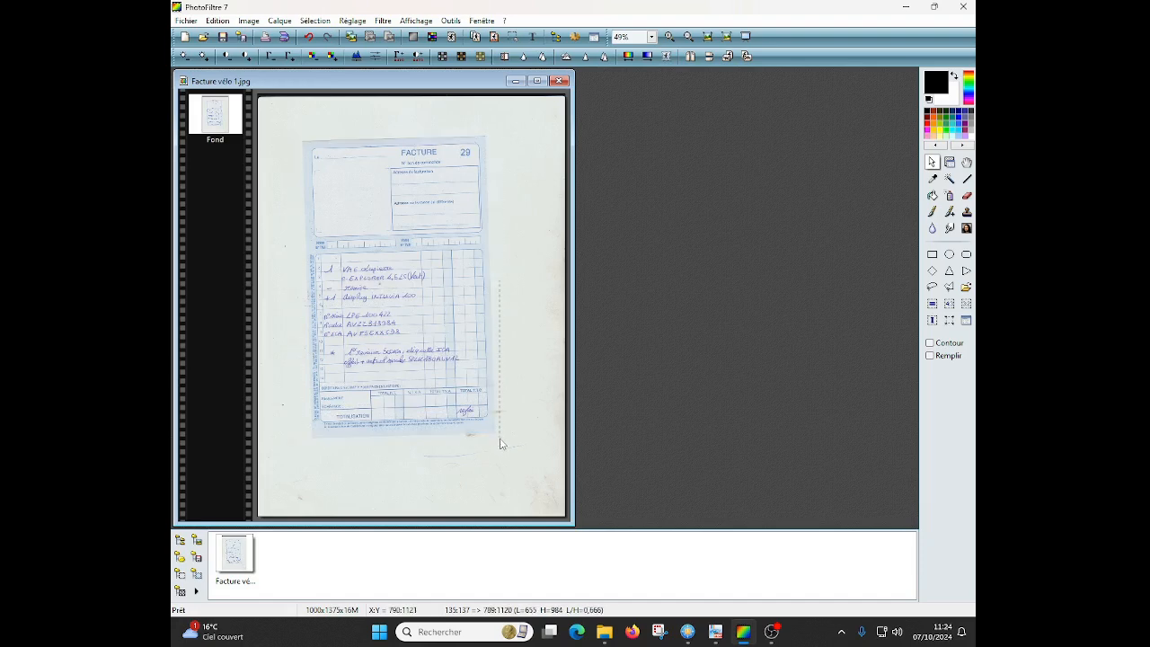
pyautogui.moveTo(501, 443); pyautogui.dragTo(497, 442)
pyautogui.click(249, 21)
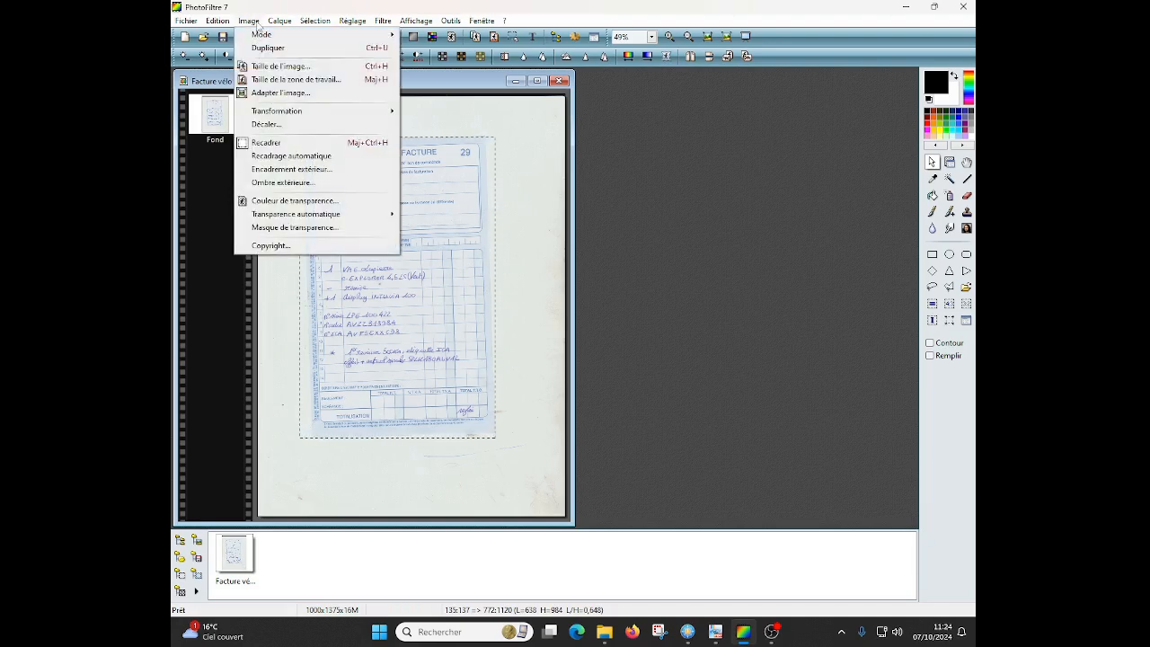
pyautogui.click(272, 142)
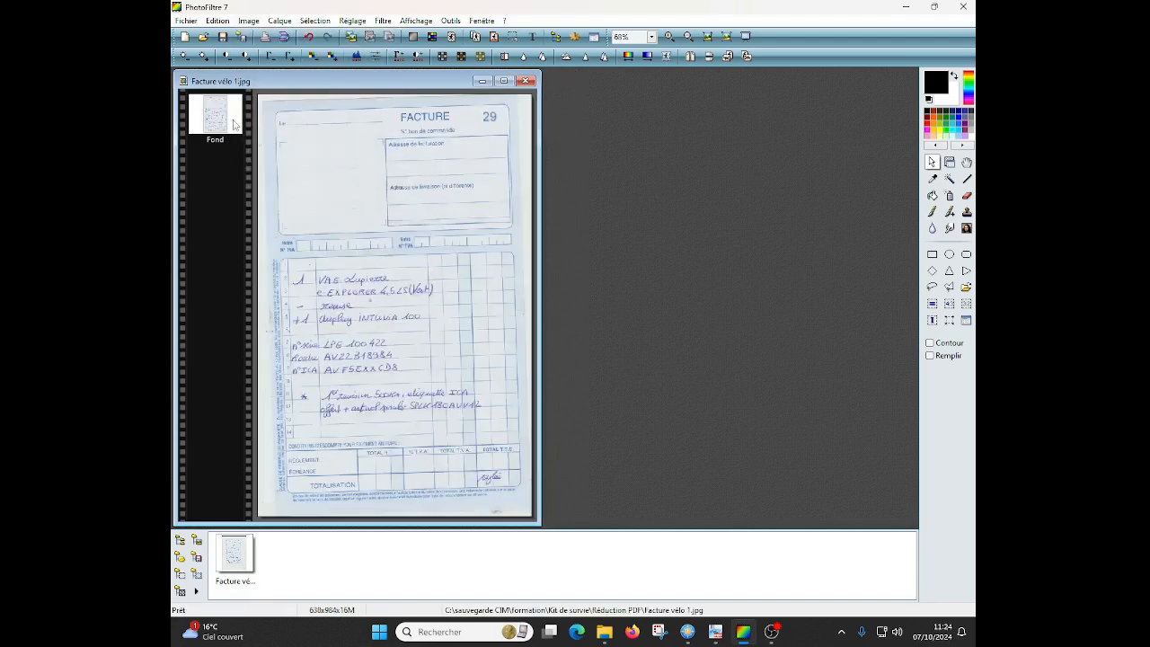
# Save the cropped Facture vélo 1.jpg with JPEG compression 90 and return to FreeCommander to check its file size.
pyautogui.click(224, 37)
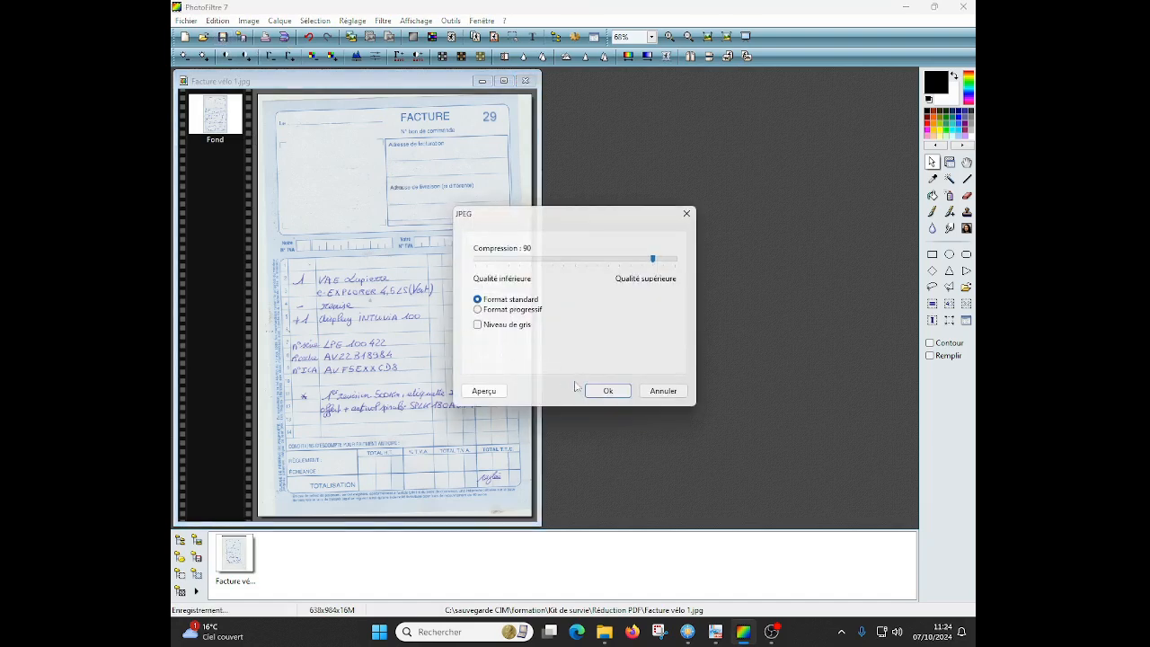
pyautogui.click(607, 391)
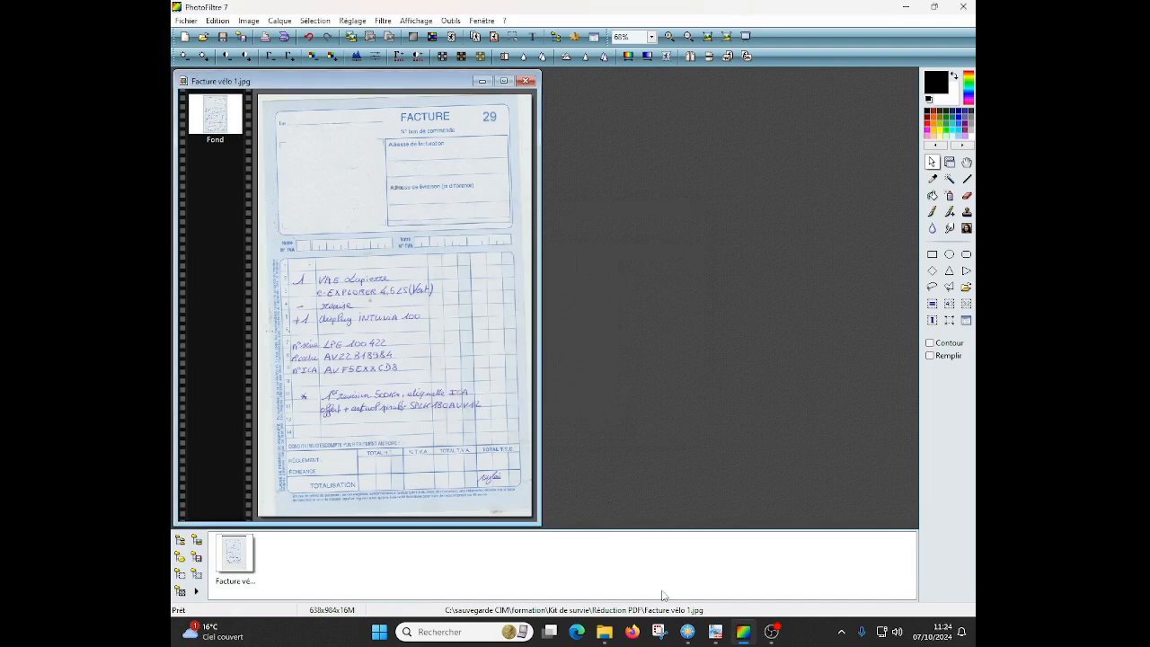
pyautogui.moveTo(683, 636)
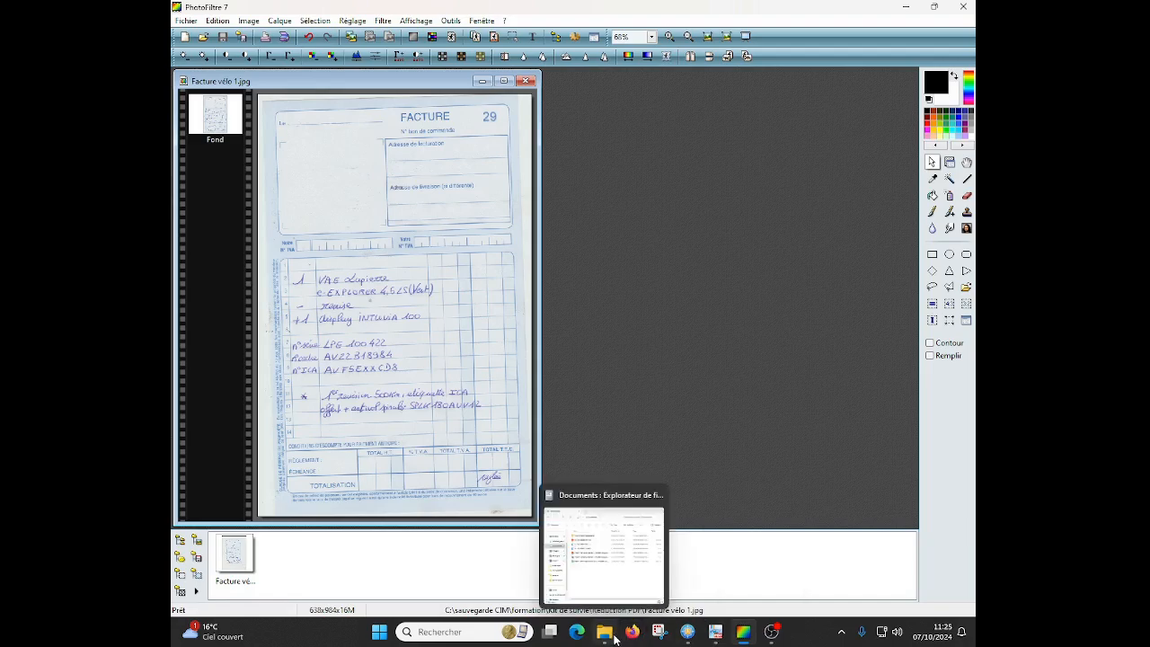
pyautogui.click(687, 633)
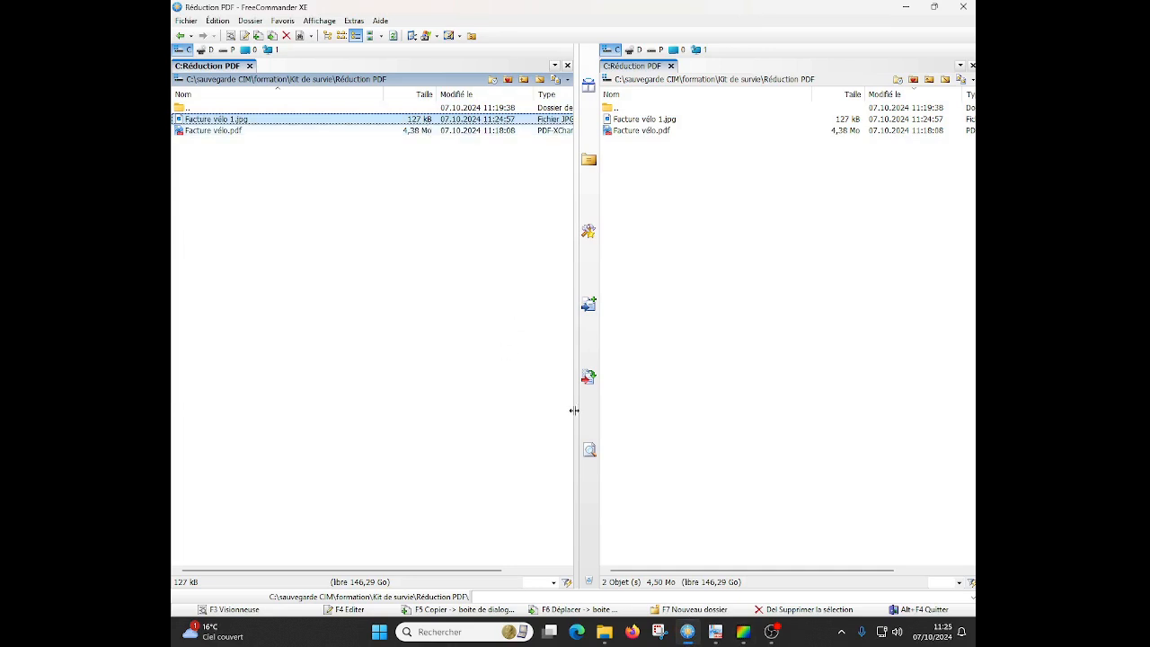
# Find LibreOffice Writer in the Windows search and open it with a blank document.
pyautogui.click(494, 631)
pyautogui.write('wri')
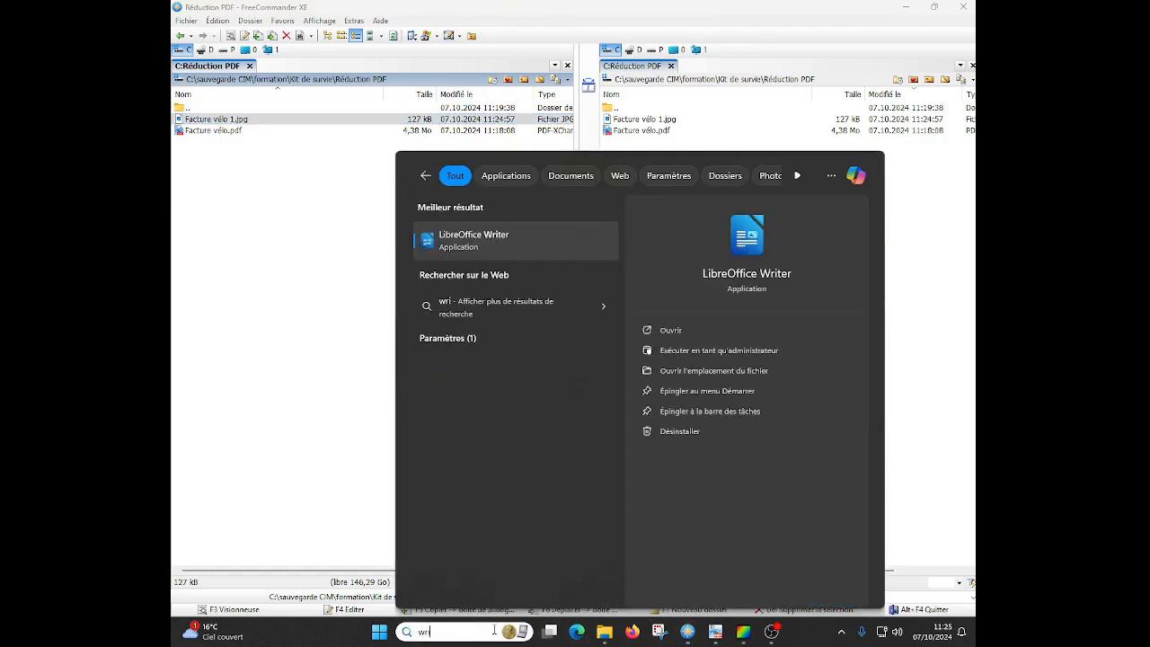
pyautogui.click(499, 244)
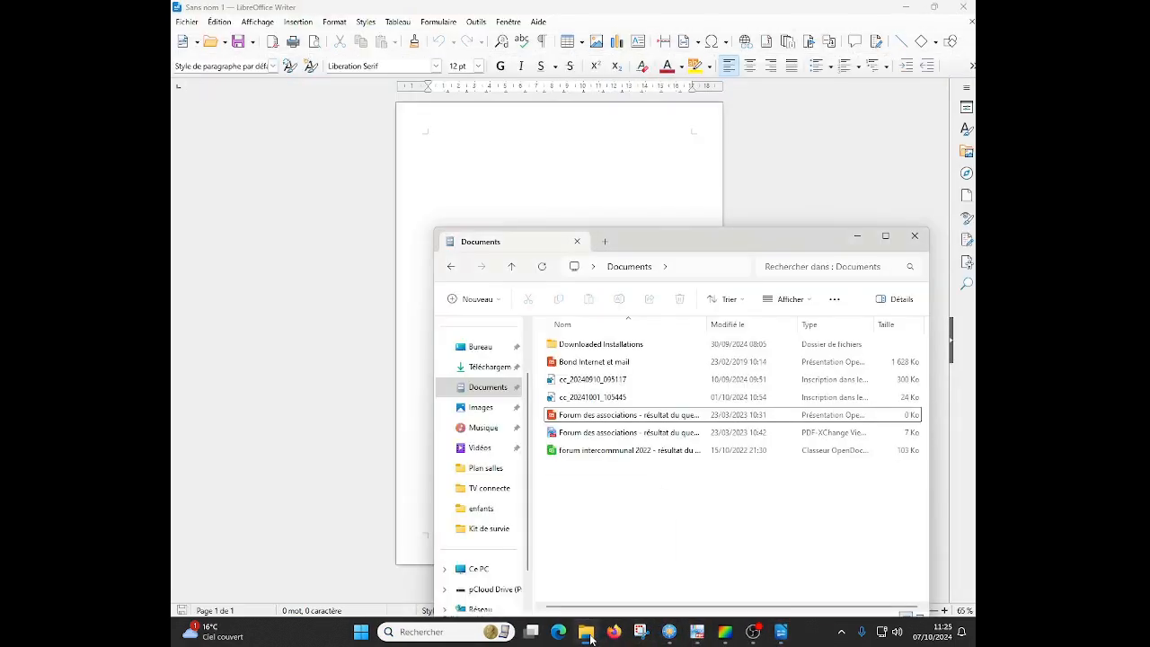
# Insert Facture vélo 1.jpg from FreeCommander into the Writer document and enlarge it to about 7.57 x 11.67 to nearly fill the page.
pyautogui.click(669, 631)
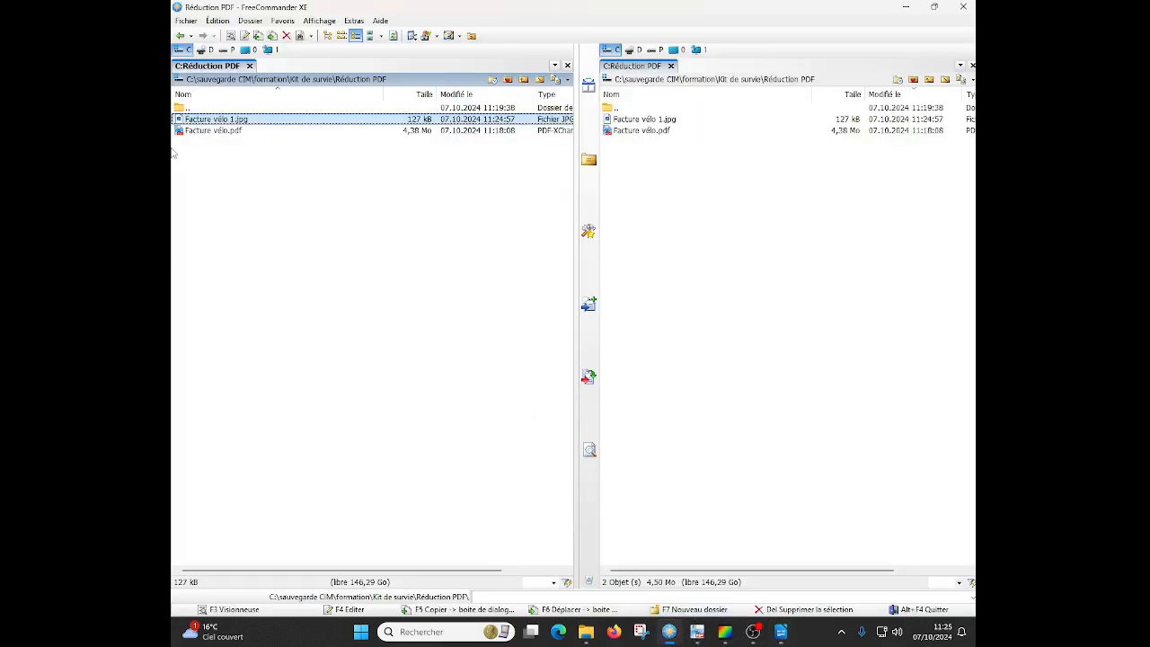
pyautogui.moveTo(239, 122); pyautogui.dragTo(570, 311)
pyautogui.moveTo(547, 213); pyautogui.dragTo(426, 180)
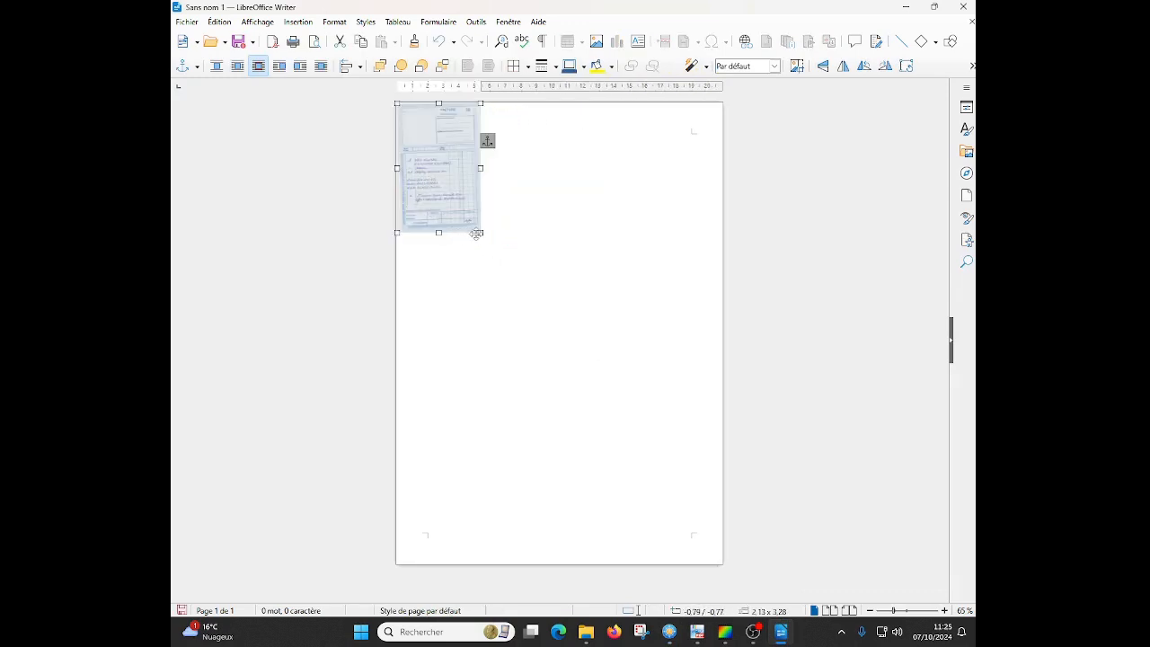
pyautogui.moveTo(482, 236); pyautogui.dragTo(696, 514)
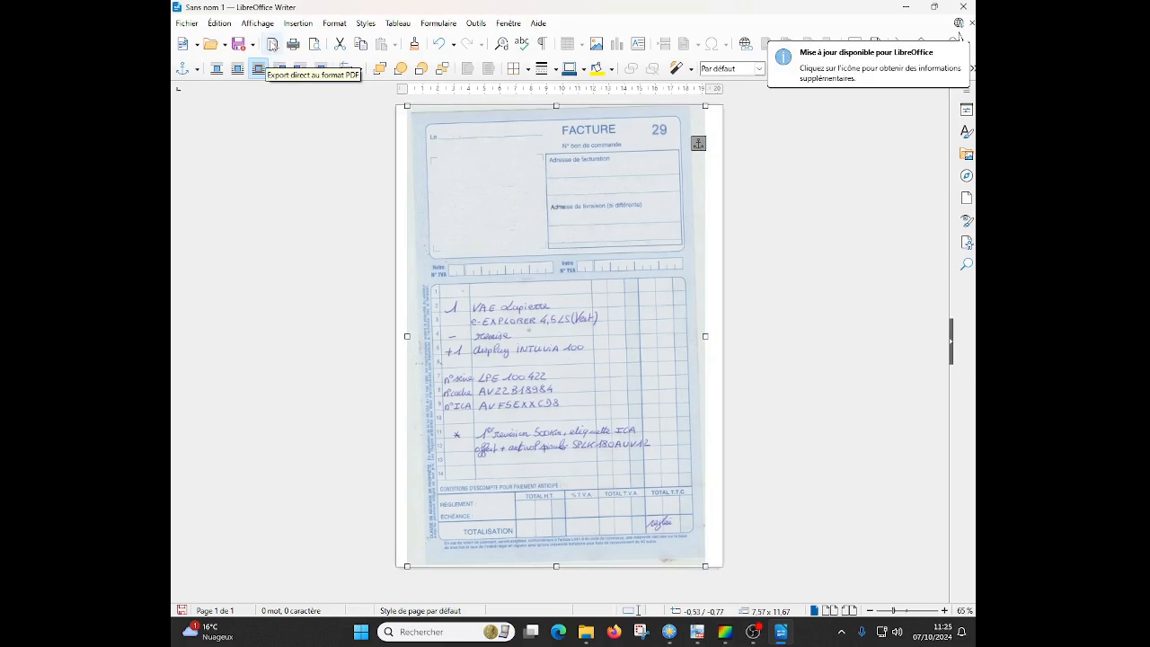
# Export the document directly as a PDF named Facture vélo taille normale in the Réduction PDF folder.
pyautogui.click(271, 45)
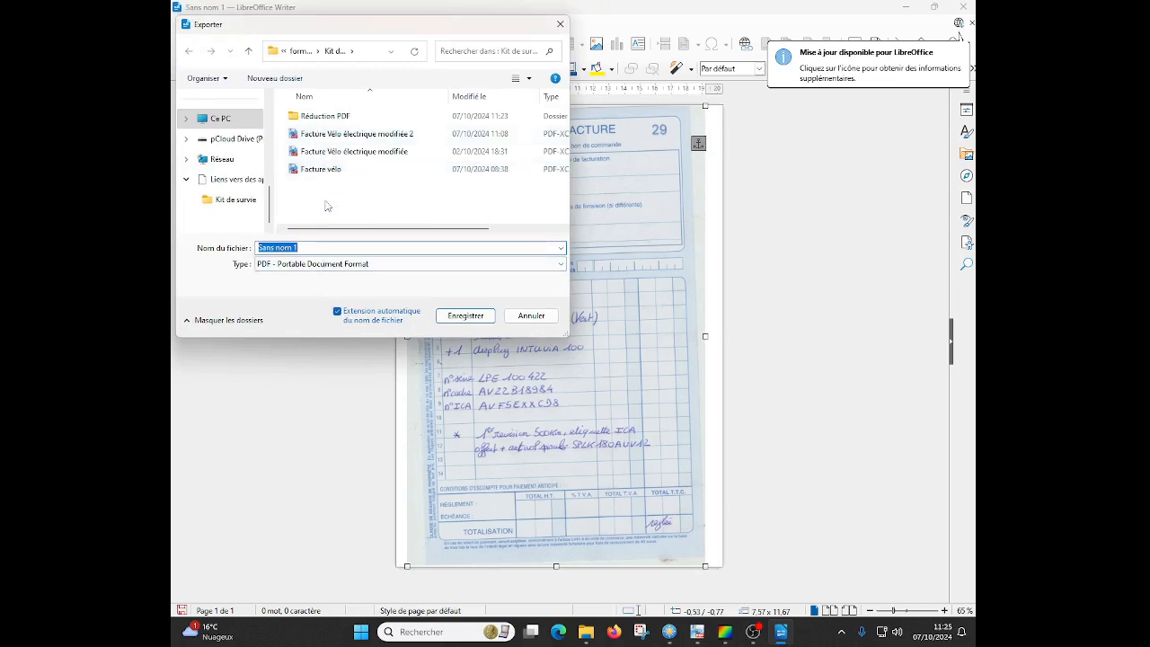
pyautogui.doubleClick(323, 116)
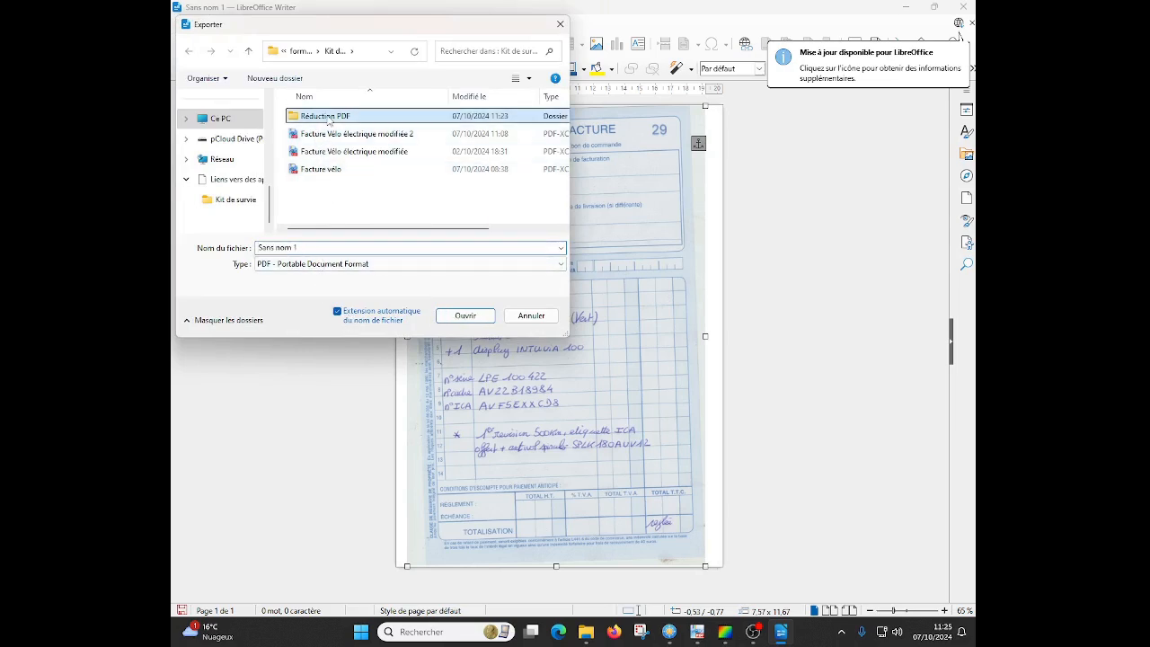
pyautogui.click(317, 248)
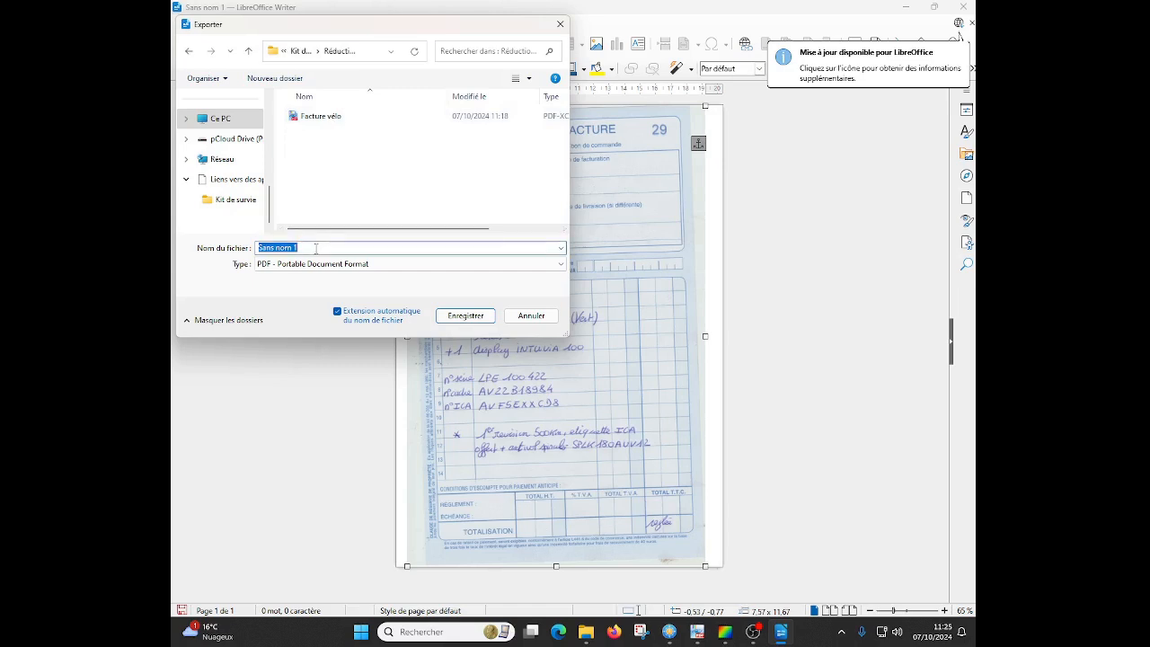
pyautogui.write('Facture vélo ')
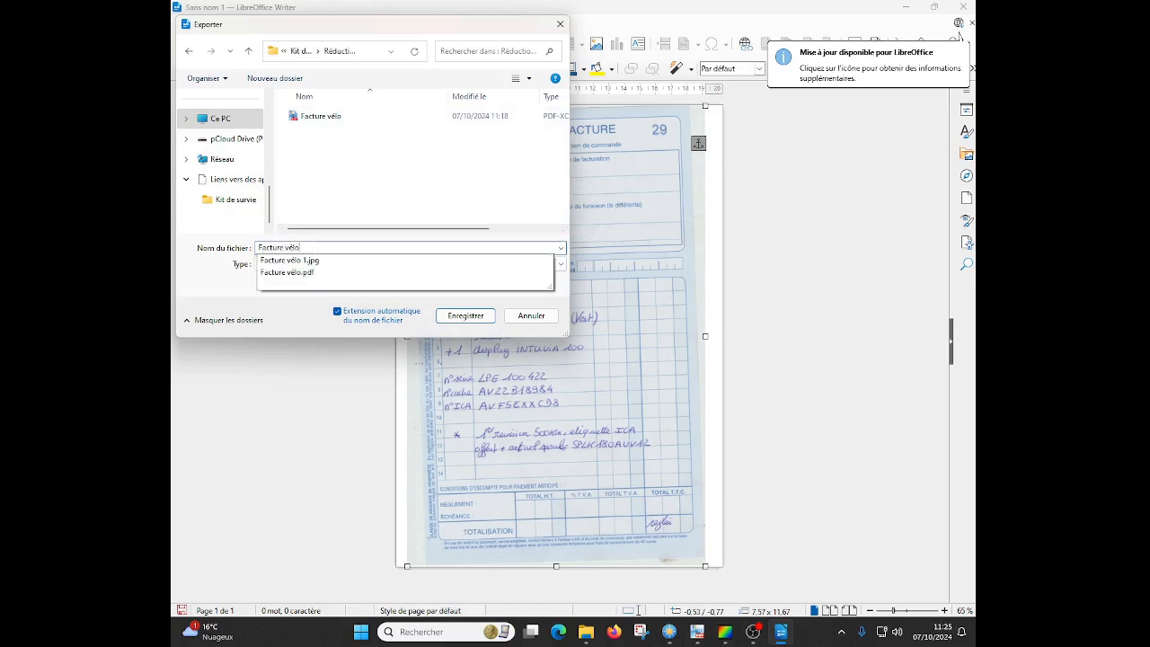
pyautogui.write('taille normale')
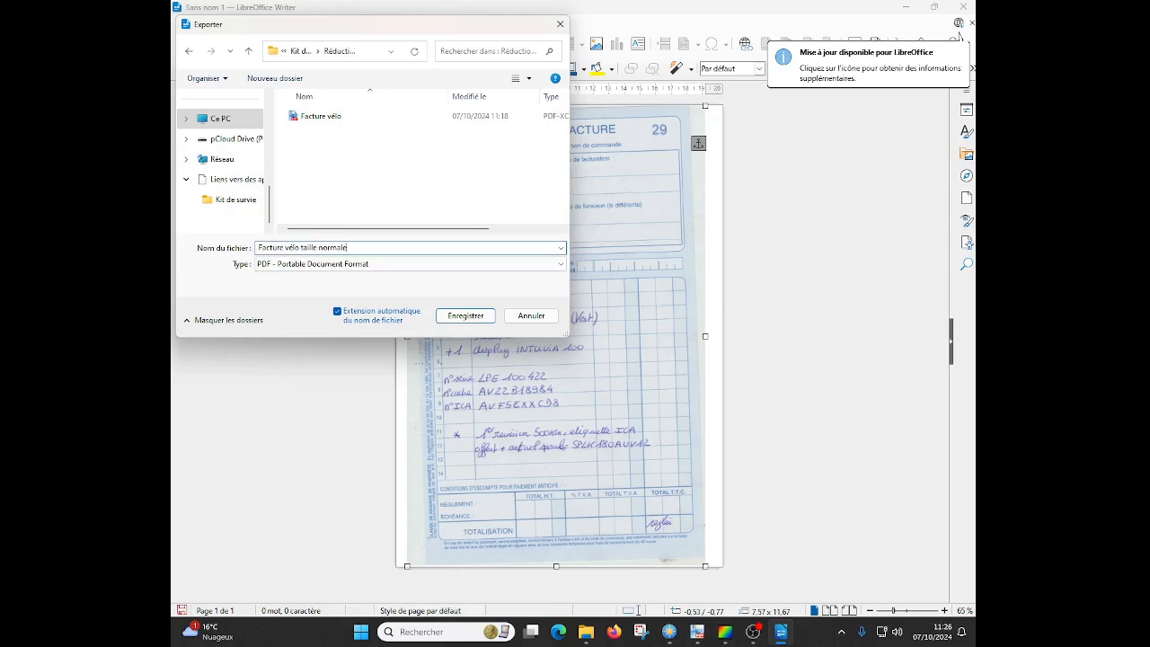
pyautogui.press('Return')
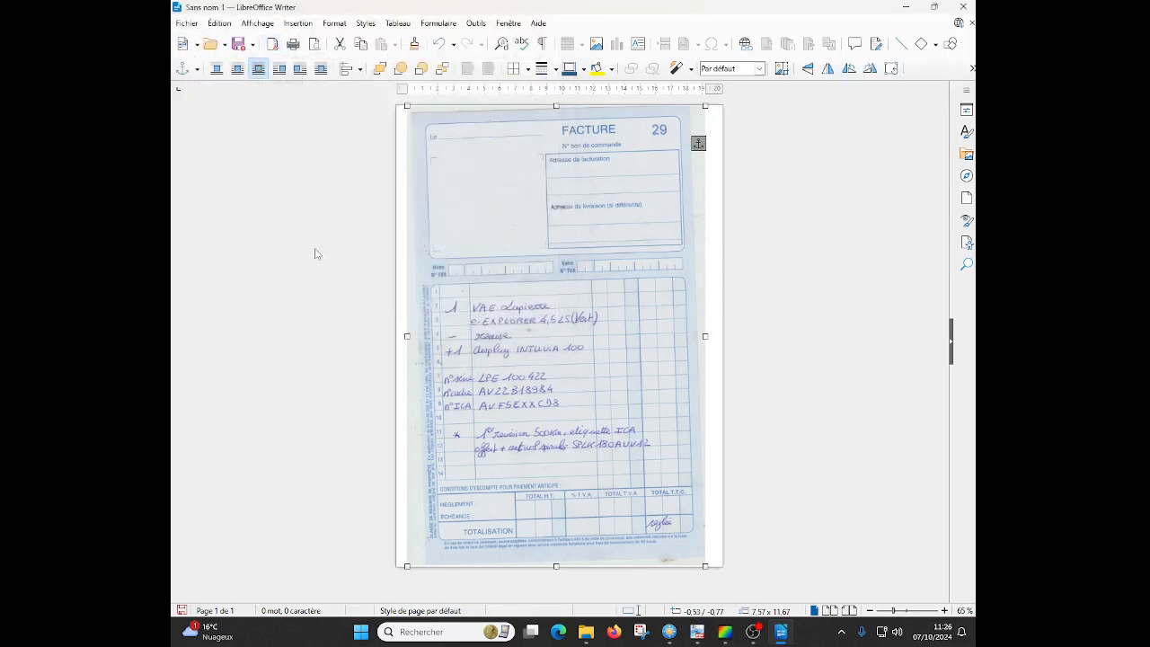
# Compare the file size and page dimensions of Facture vélo taille normale.pdf with the original Facture vélo.pdf, using FreeCommander and PDF-XChange Viewer.
pyautogui.click(669, 632)
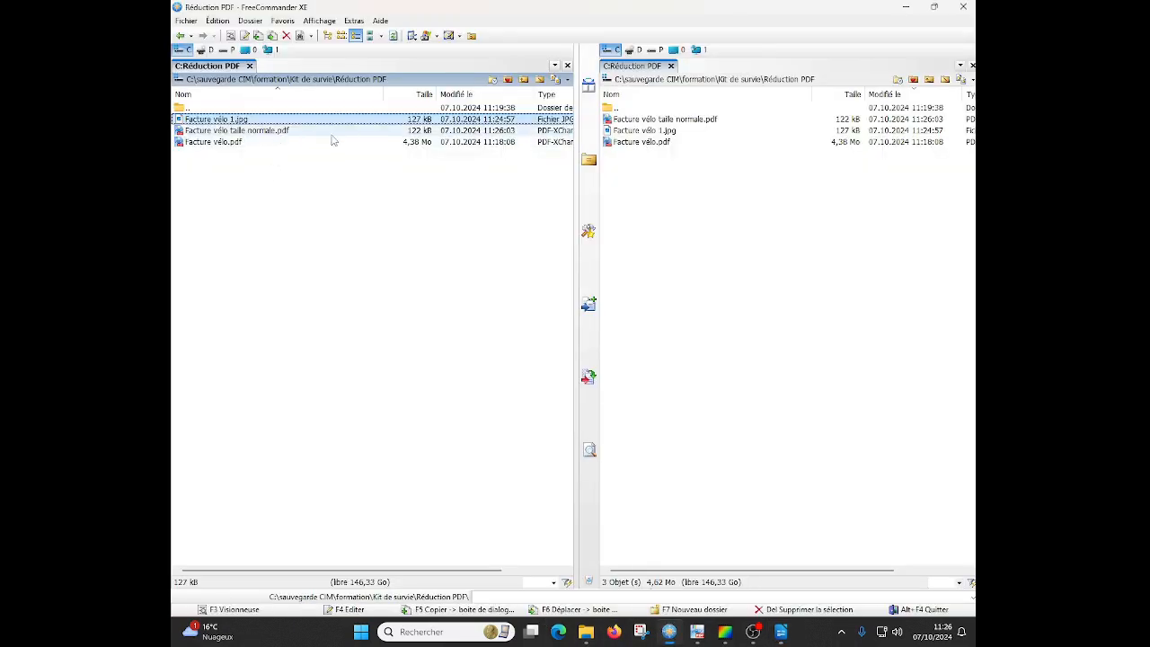
pyautogui.click(391, 132)
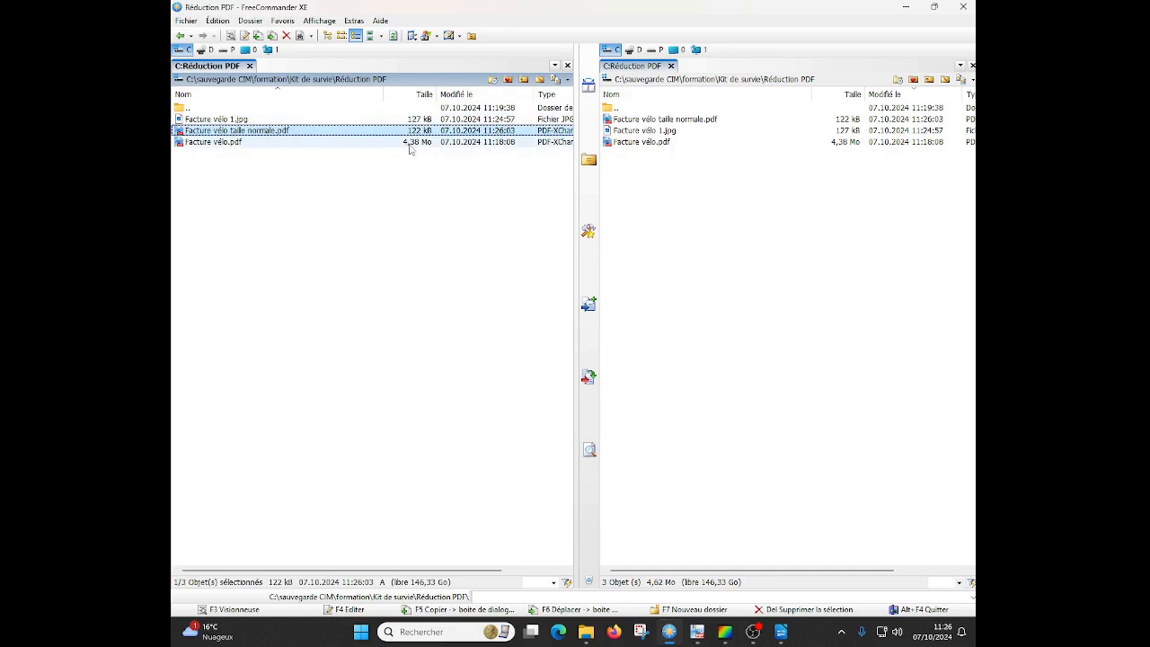
pyautogui.doubleClick(317, 133)
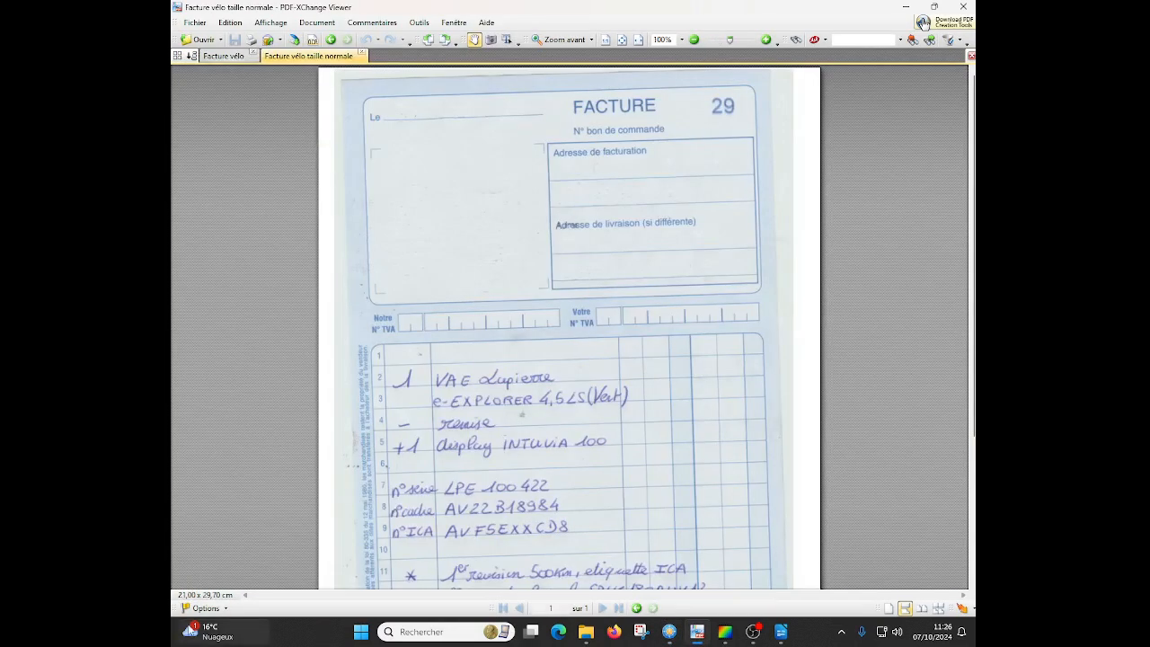
pyautogui.click(225, 56)
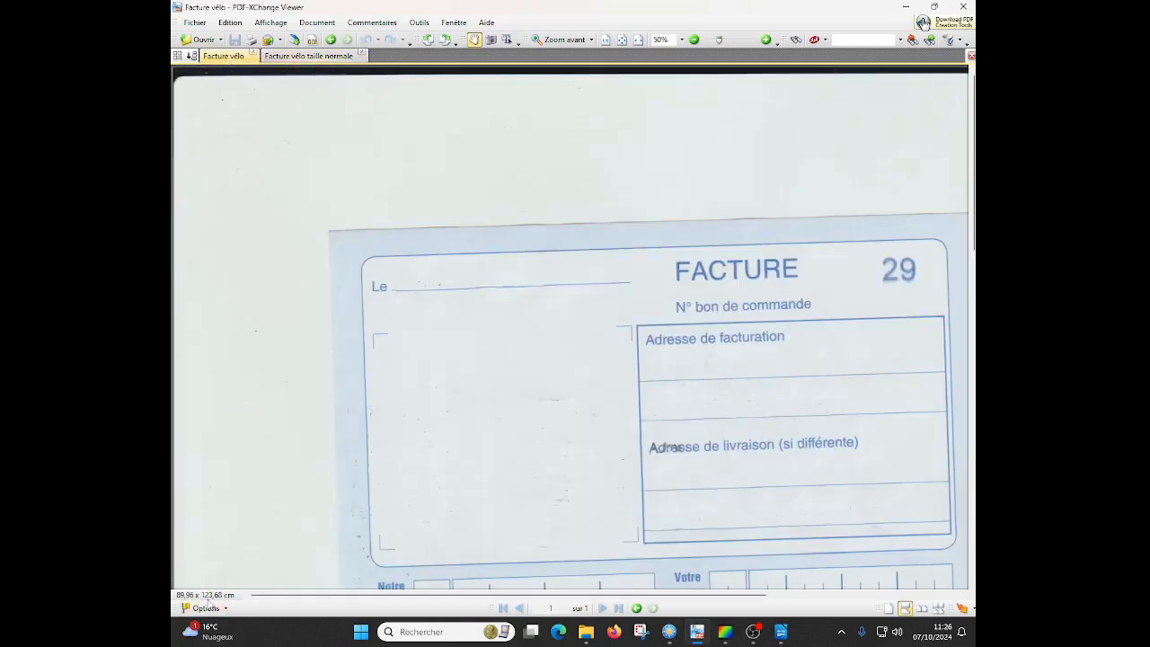
pyautogui.click(303, 59)
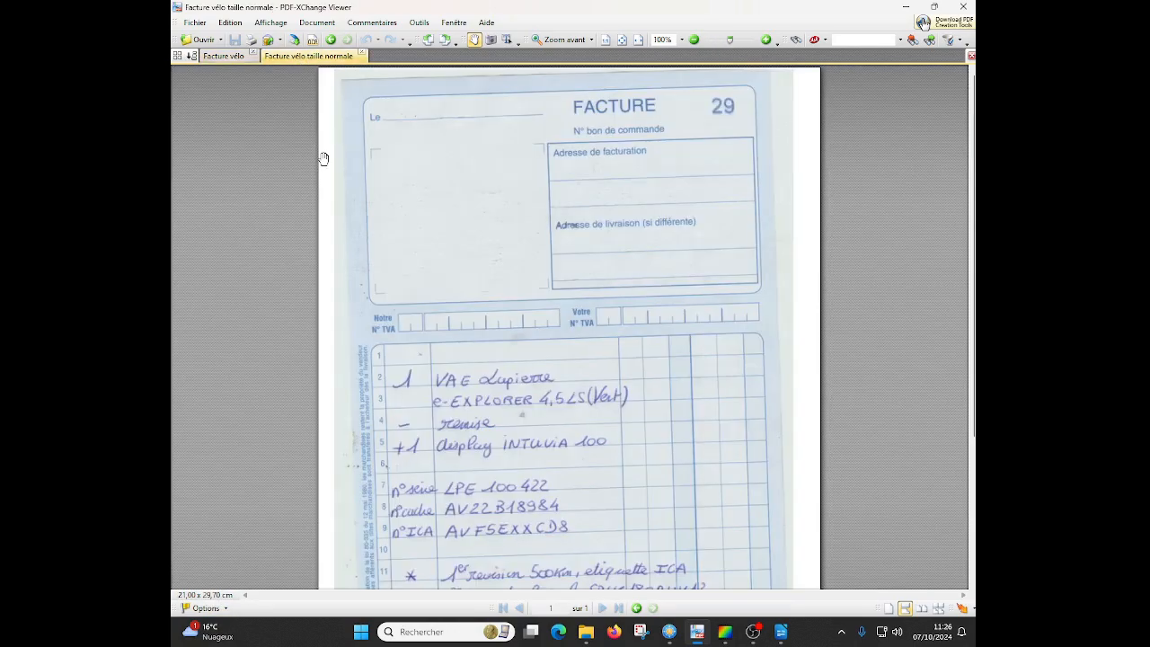
pyautogui.click(669, 633)
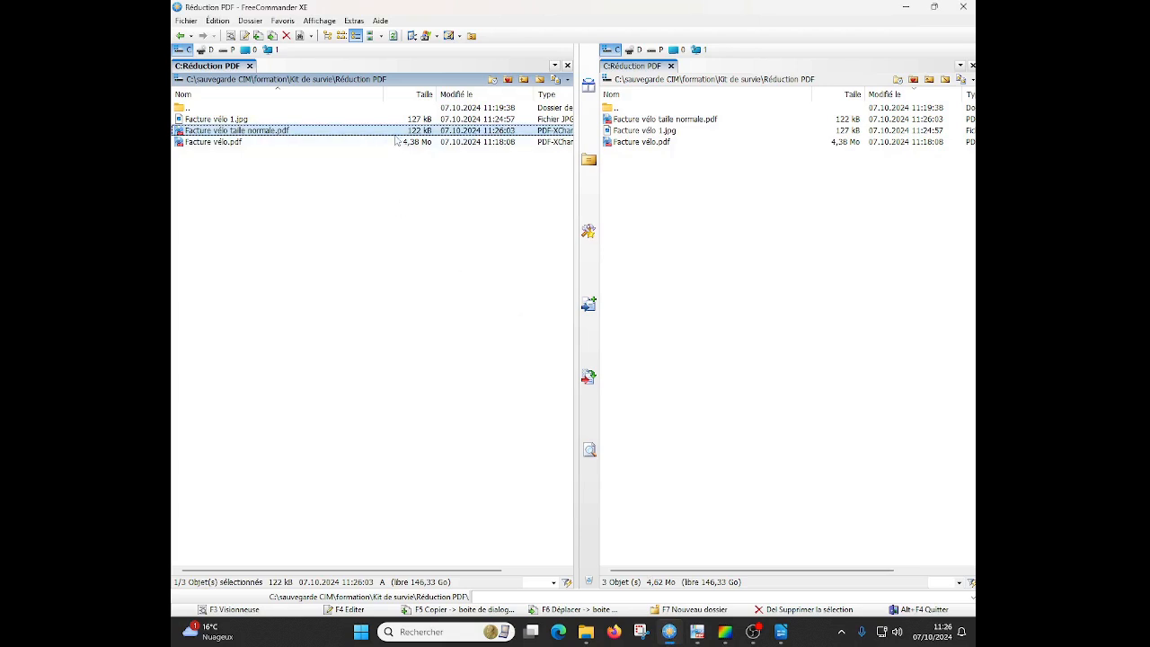